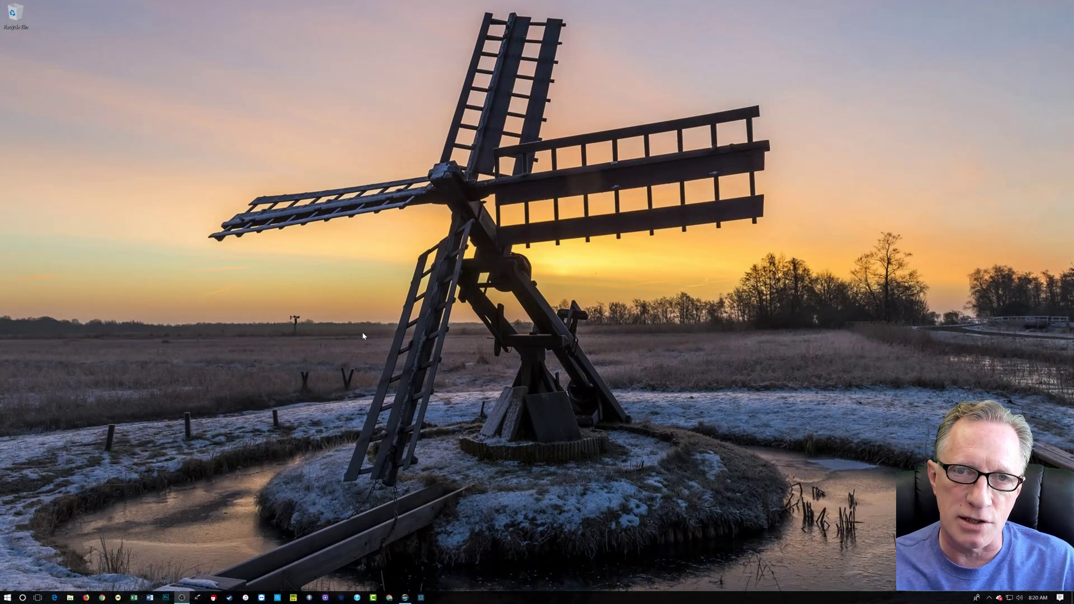
Open hashes-exodus-1.38.1 from D:\Software\Exodus in WordPad
left_click(70, 597)
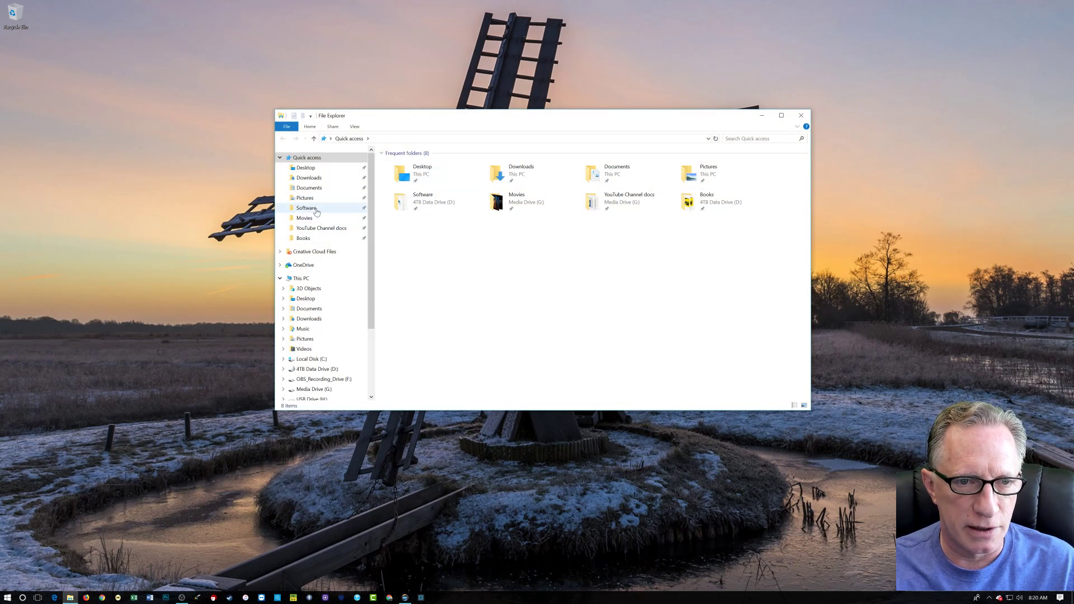
left_click(315, 208)
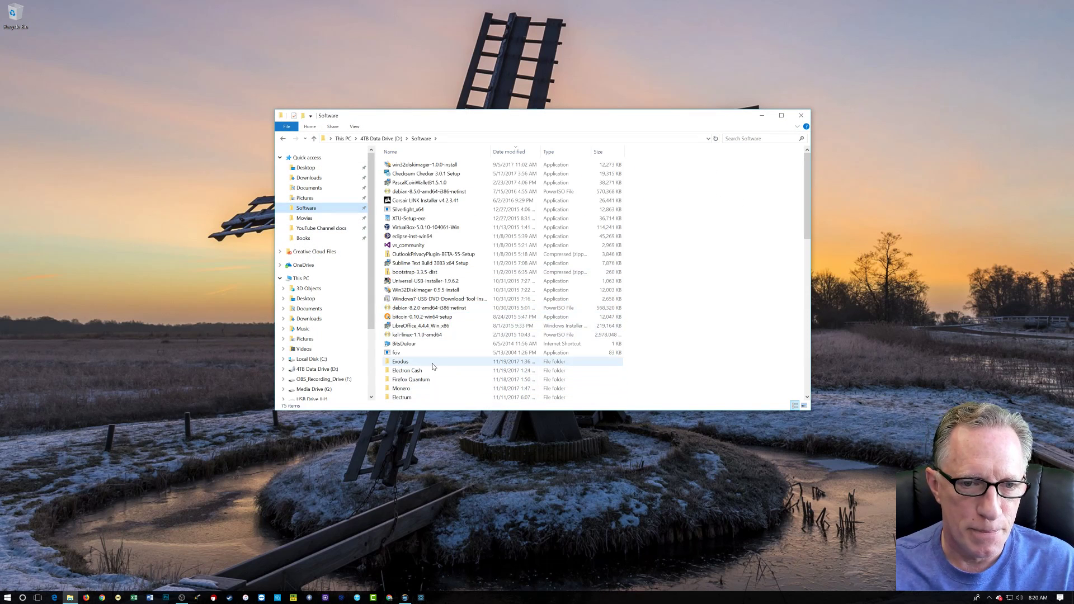
double_click(434, 363)
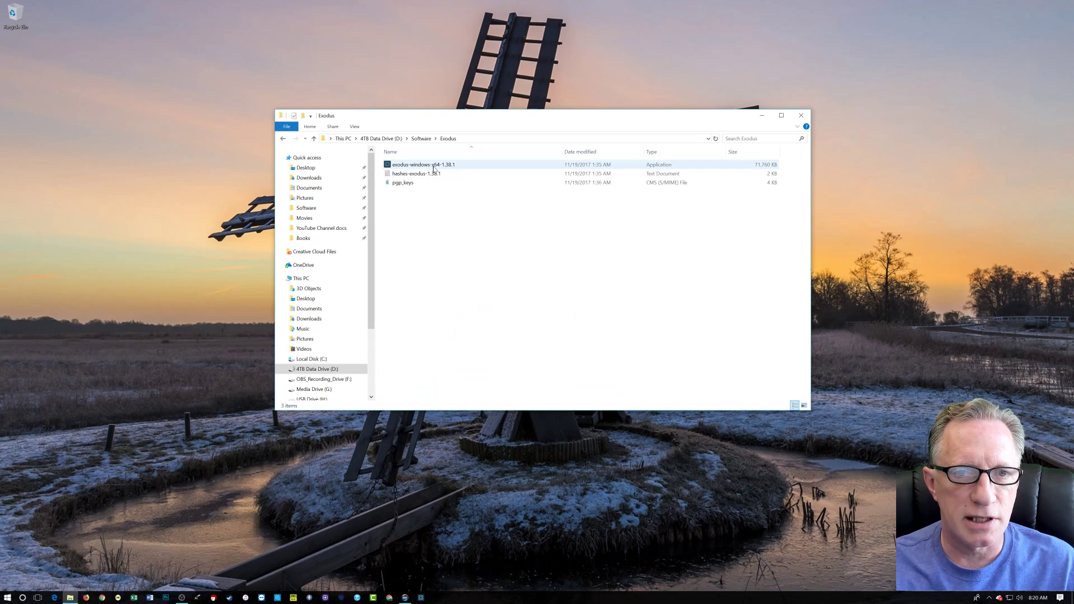
left_click(433, 166)
left_click(426, 174)
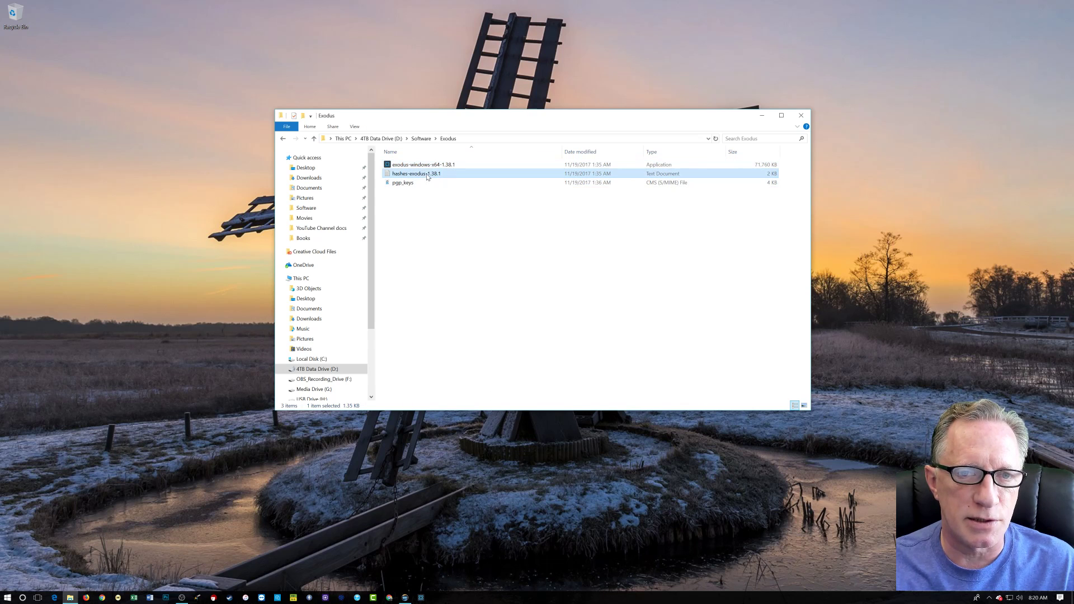
right_click(427, 173)
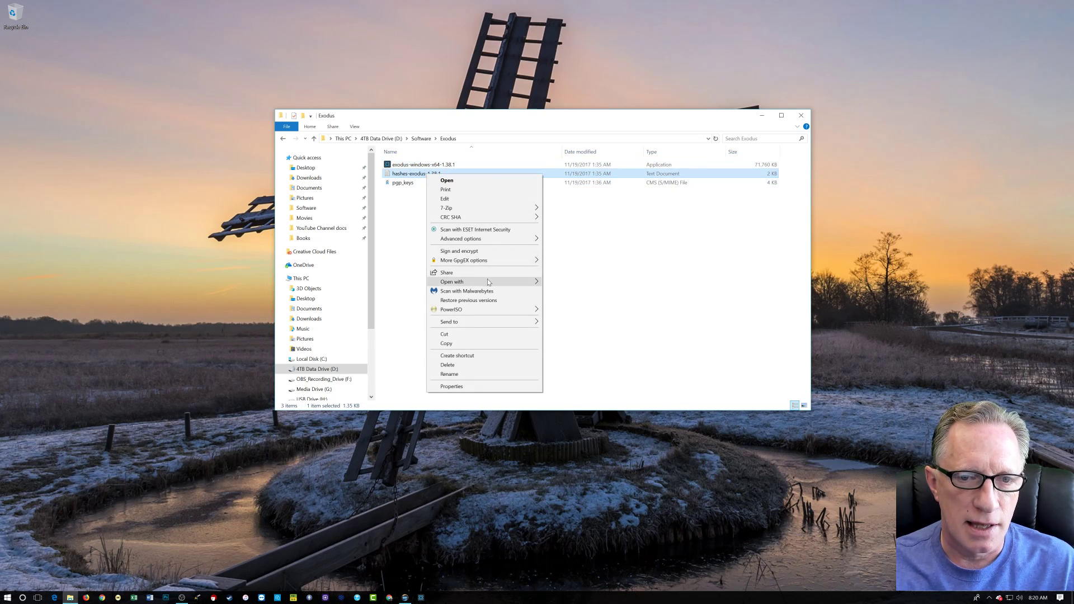
mouse_move(506, 282)
left_click(565, 291)
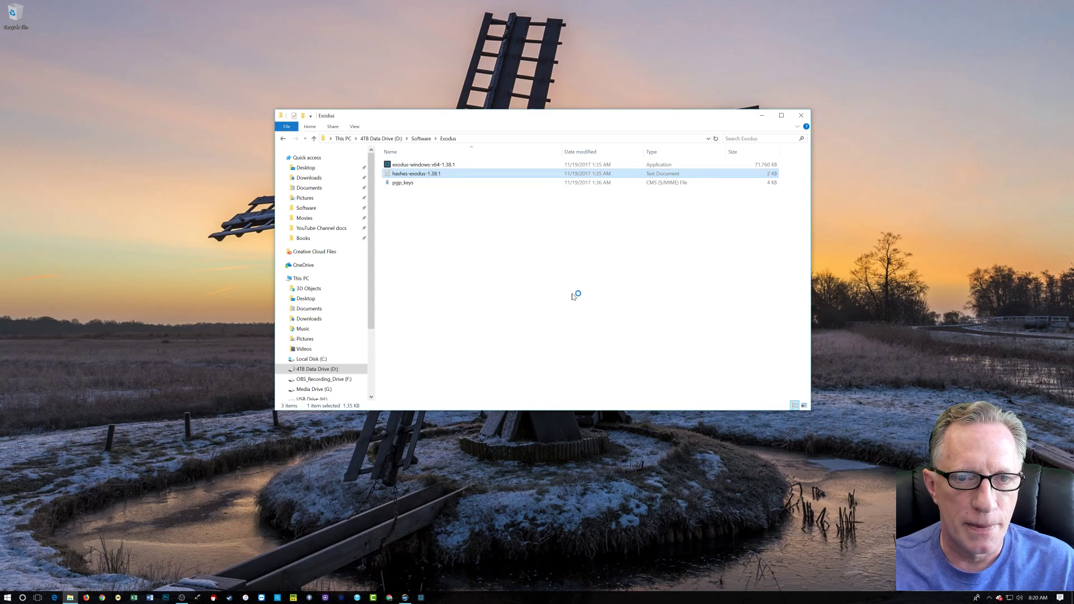
Review the PGP-signed hash list and highlight the SHA256 hash for exodus-windows-x64-1.38.1.exe
left_click_drag(352, 150, 479, 394)
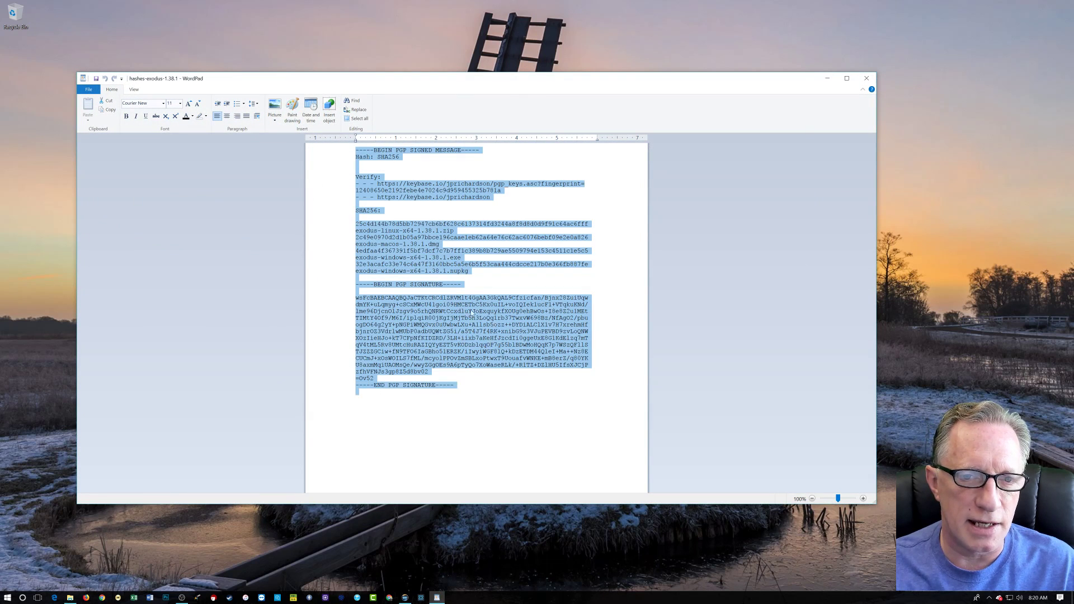
left_click(355, 170)
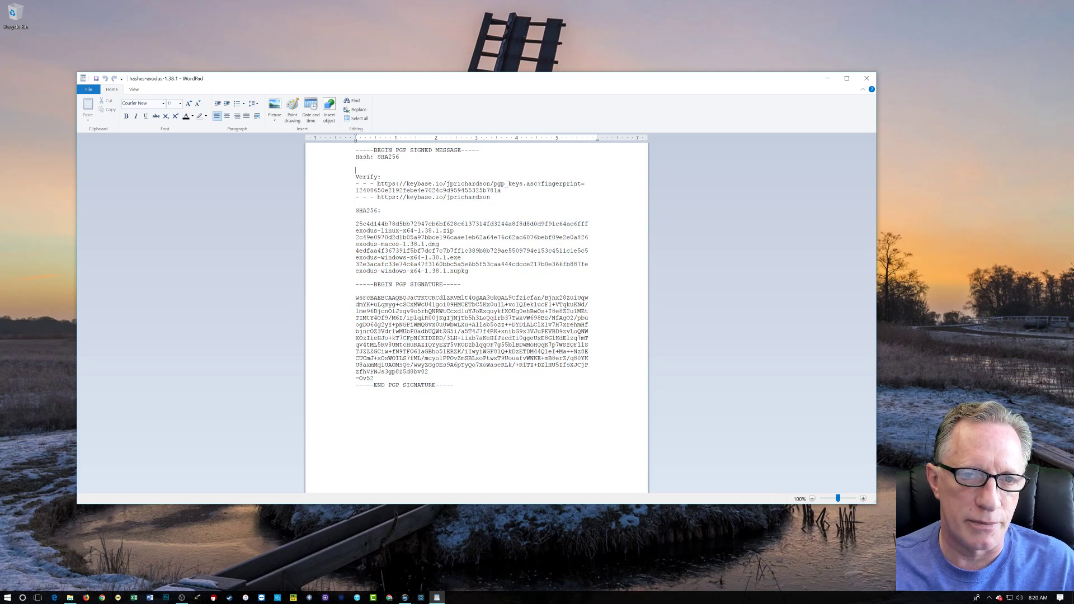
left_click(354, 185)
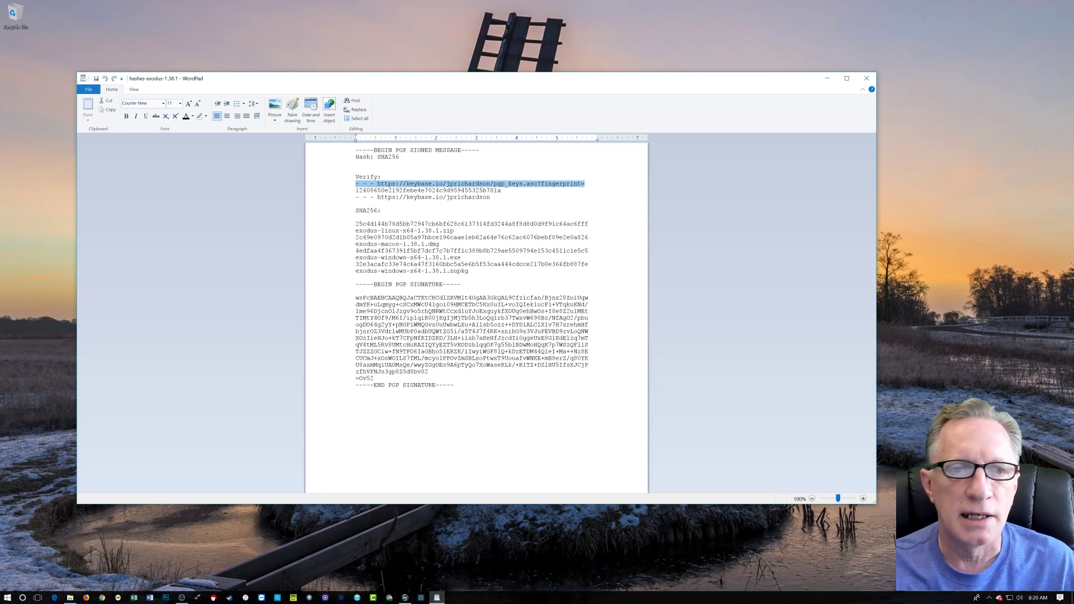
left_click_drag(355, 211, 468, 270)
left_click(468, 271)
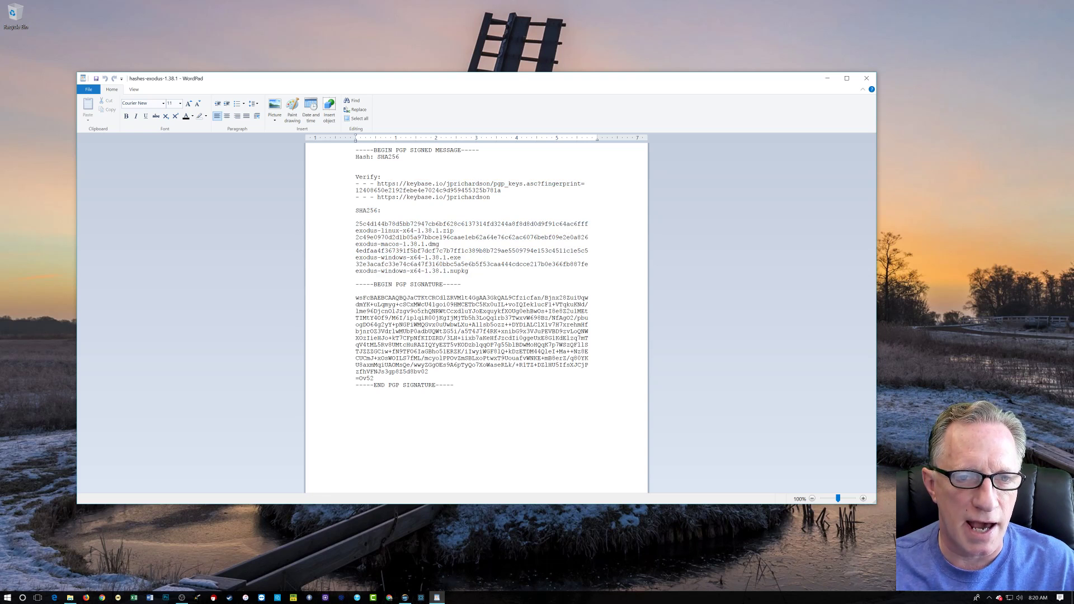
left_click_drag(355, 251, 463, 258)
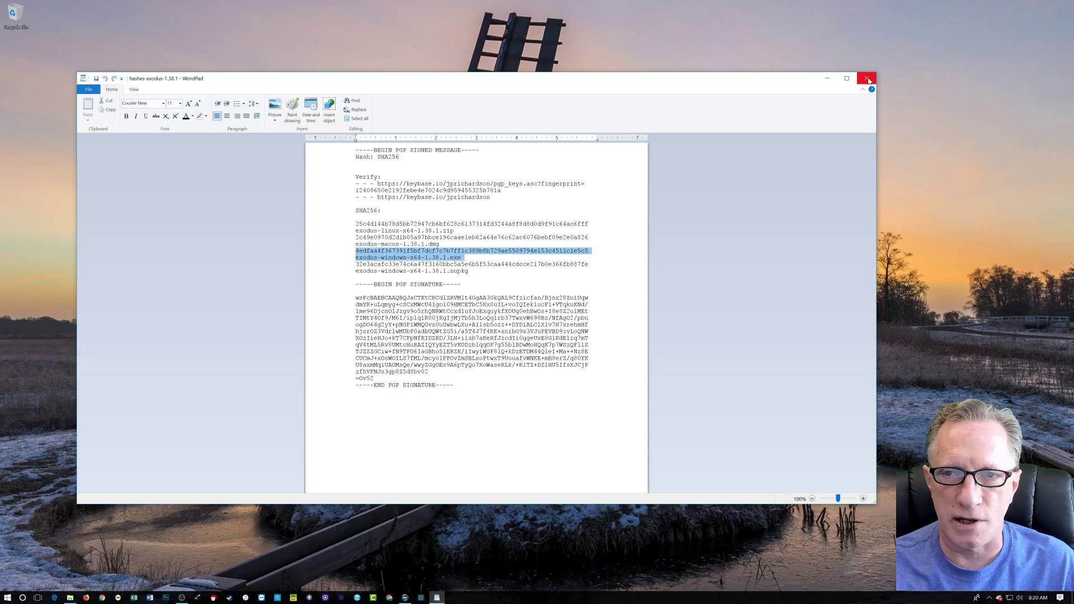
Close WordPad and install Exodus by running exodus-windows-x64-1.38.1
left_click(867, 80)
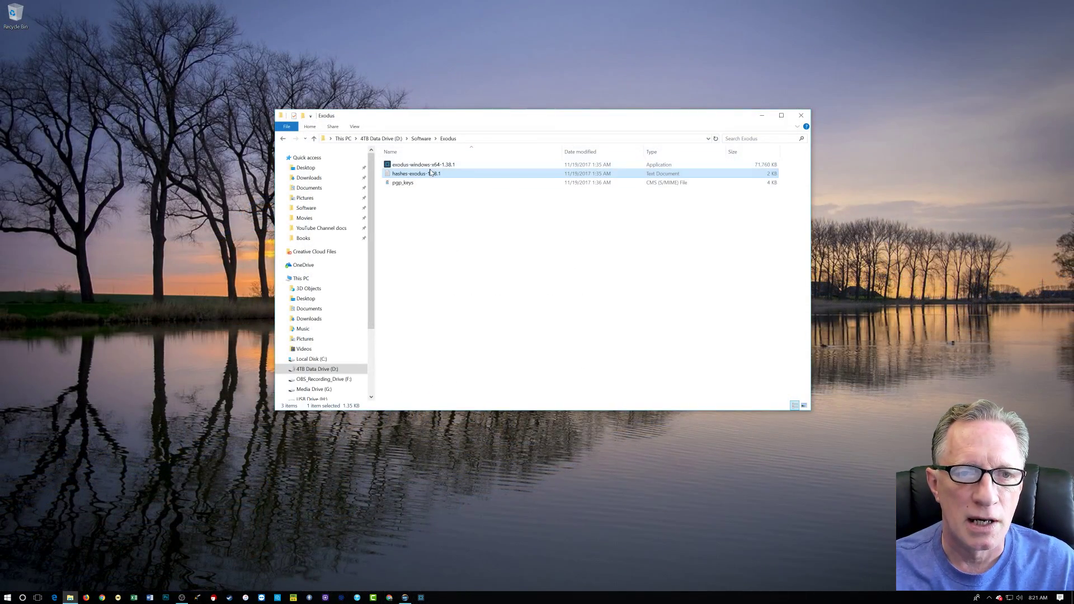
left_click(450, 165)
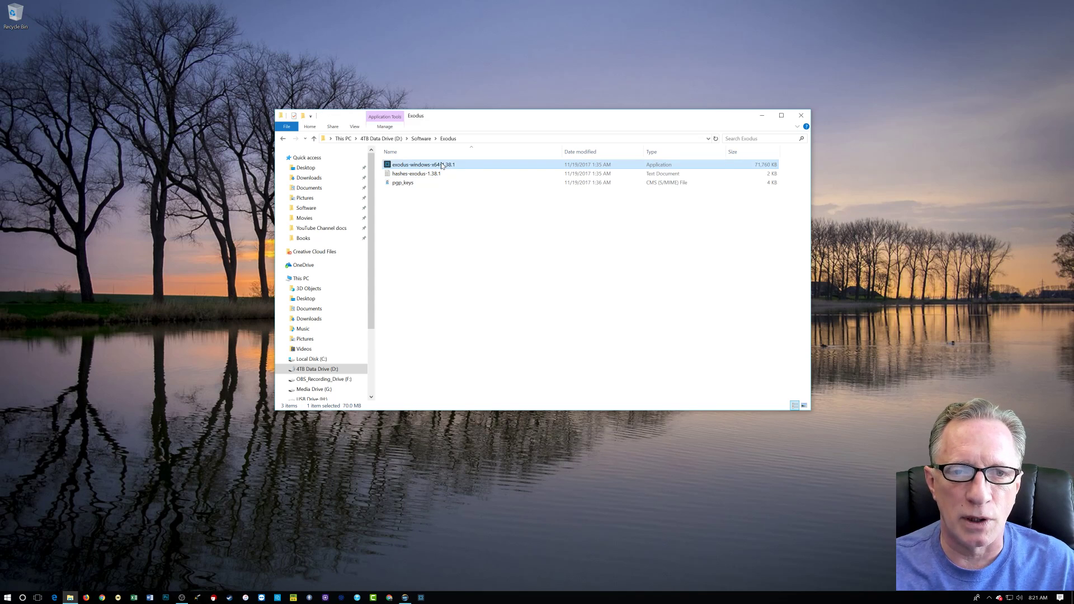
double_click(443, 165)
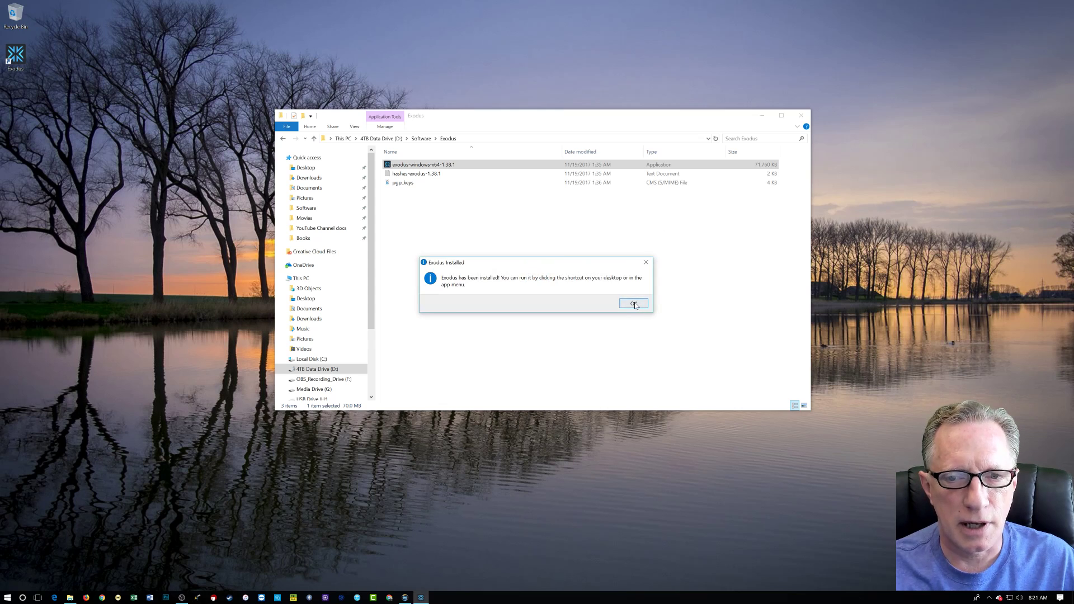
left_click(634, 304)
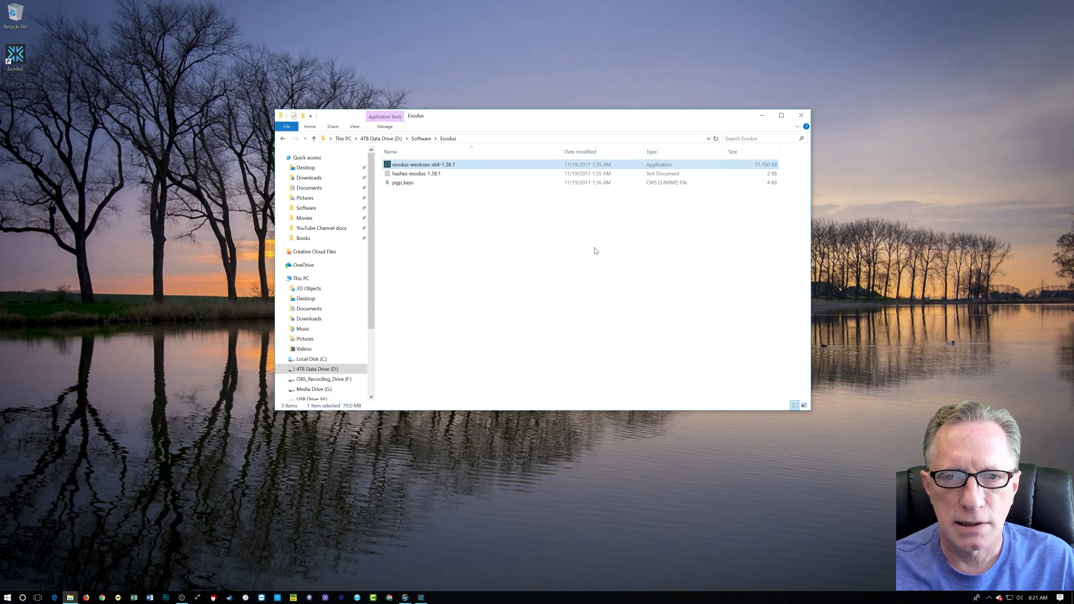
Close the Exodus folder, permanently delete the Exodus desktop shortcut, and launch the wallet
left_click(801, 115)
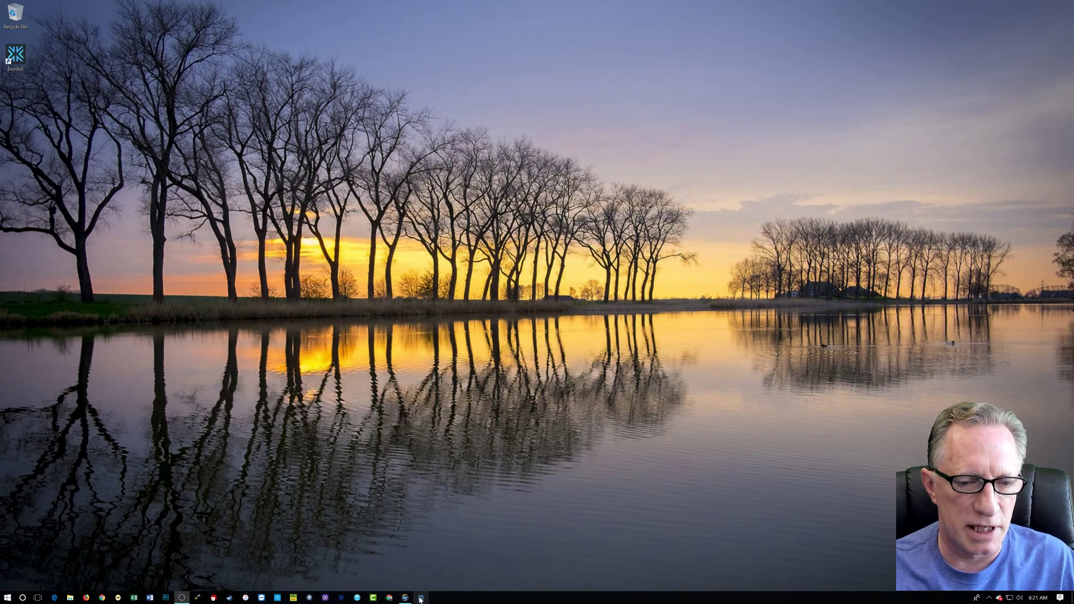
right_click(18, 56)
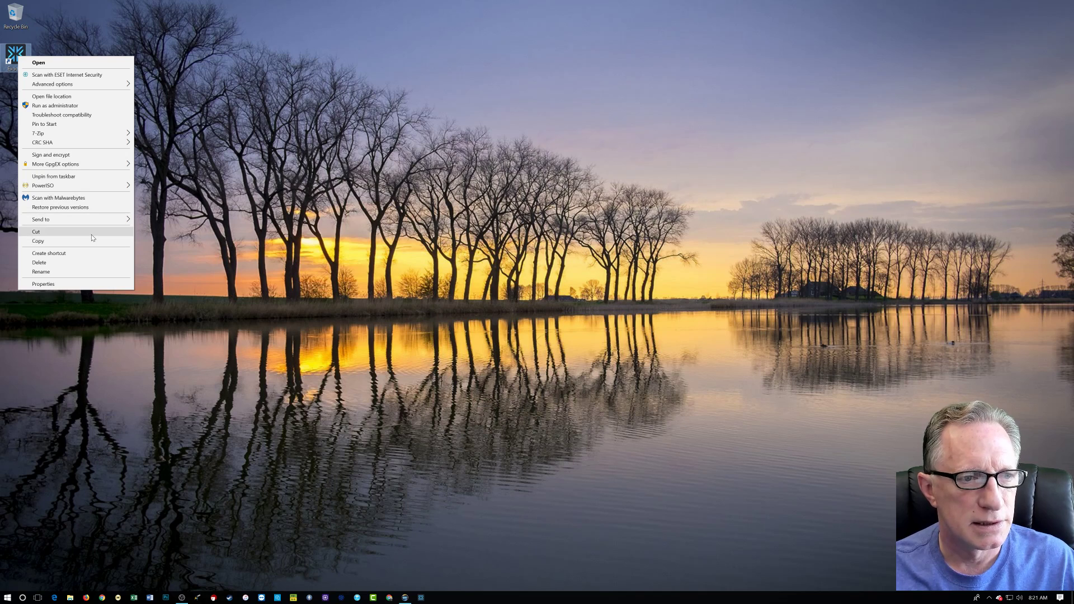
left_click(94, 262)
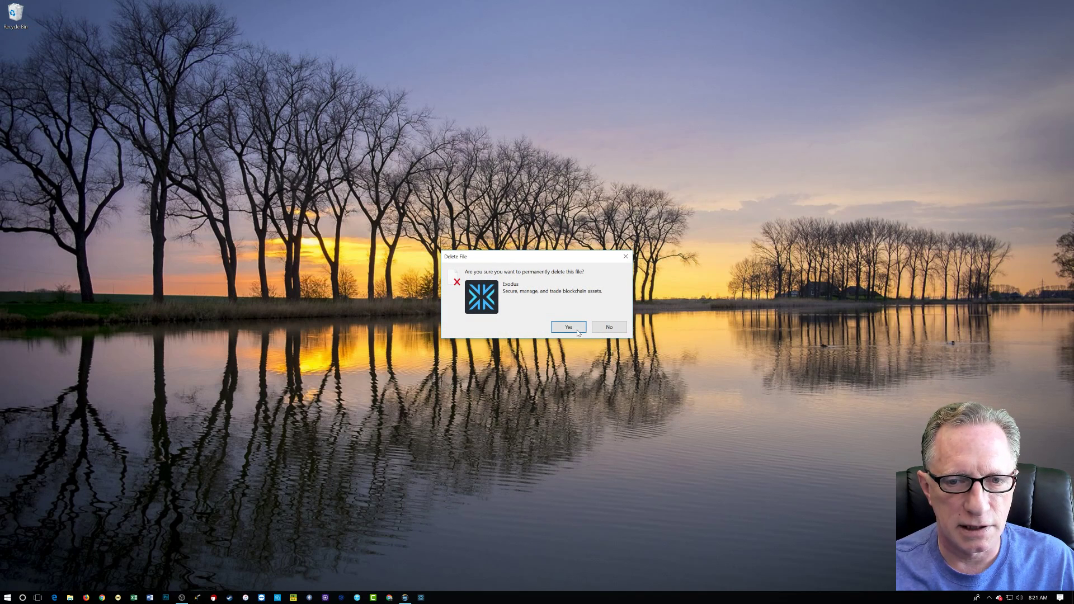
left_click(575, 330)
left_click(421, 598)
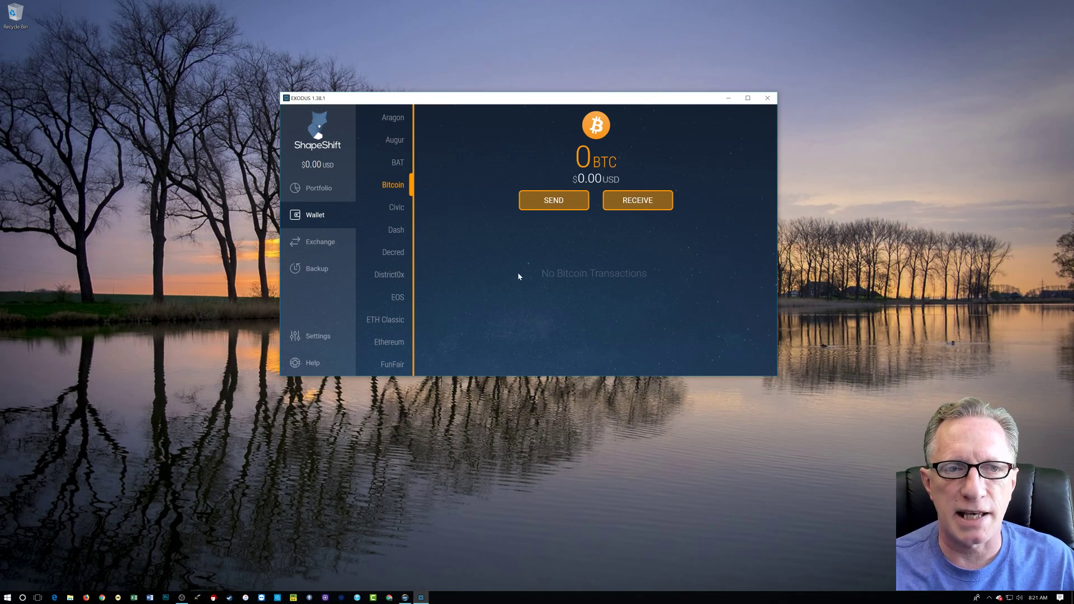
View the portfolio, then browse the Aragon, Augur, BAT, Bitcoin, Civic and Dash wallets
left_click_drag(497, 103, 526, 107)
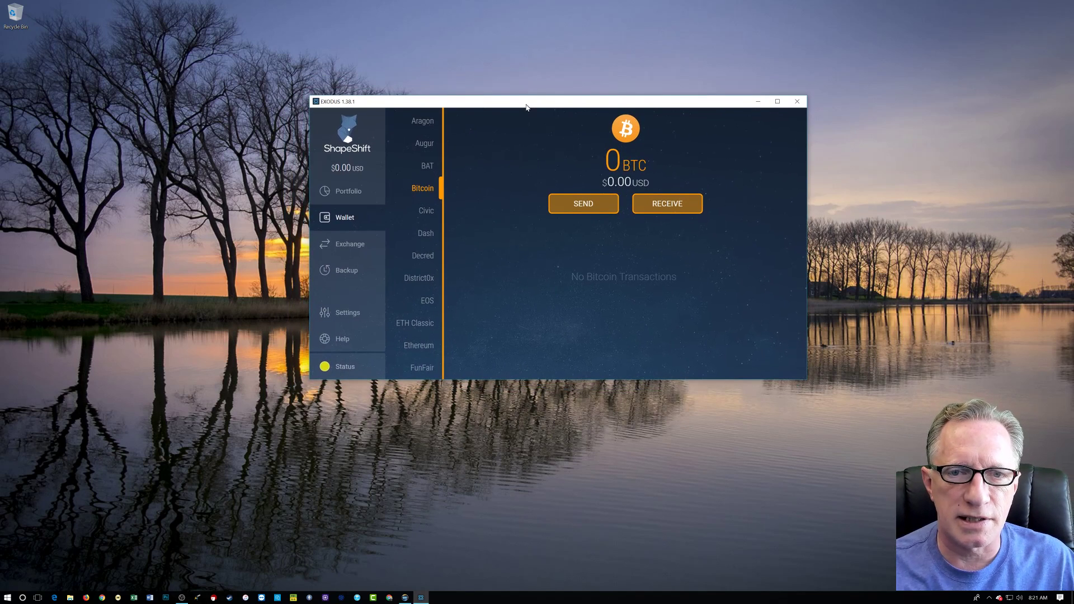
left_click(348, 192)
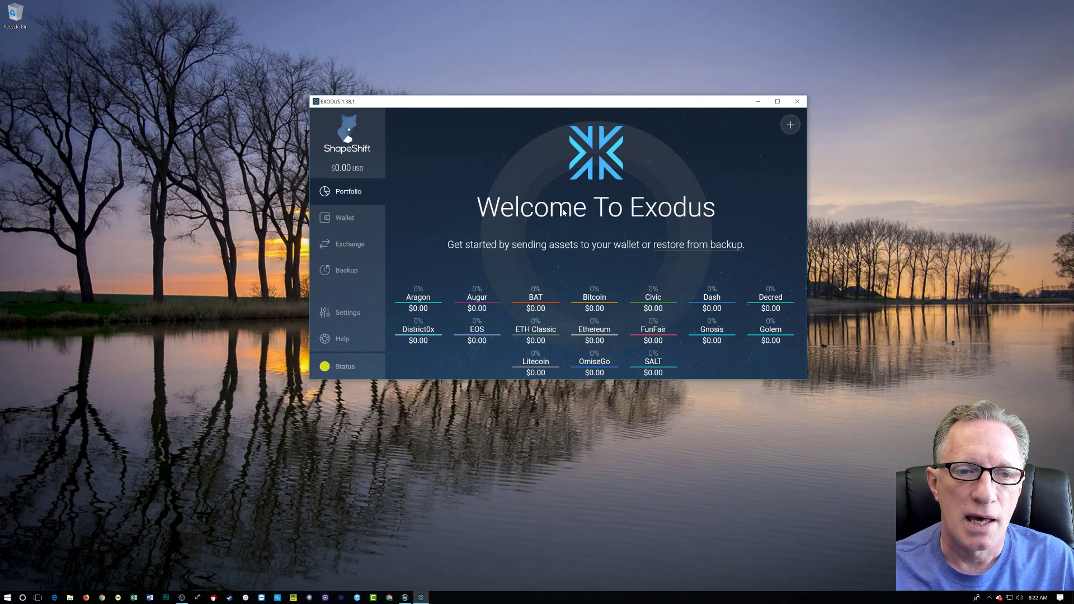
left_click(341, 222)
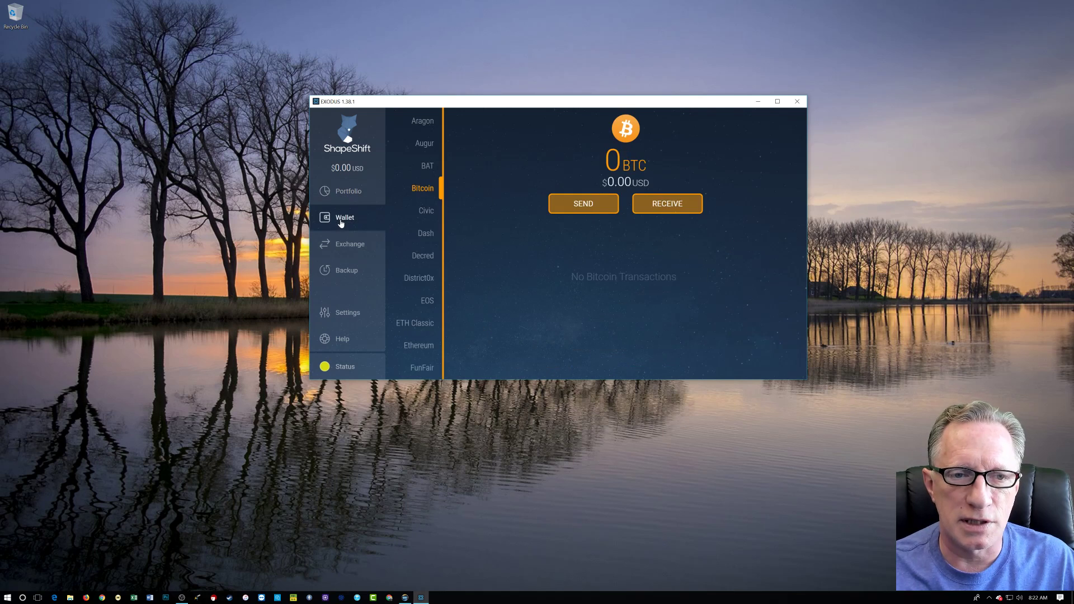
left_click(420, 122)
left_click(423, 143)
left_click(425, 166)
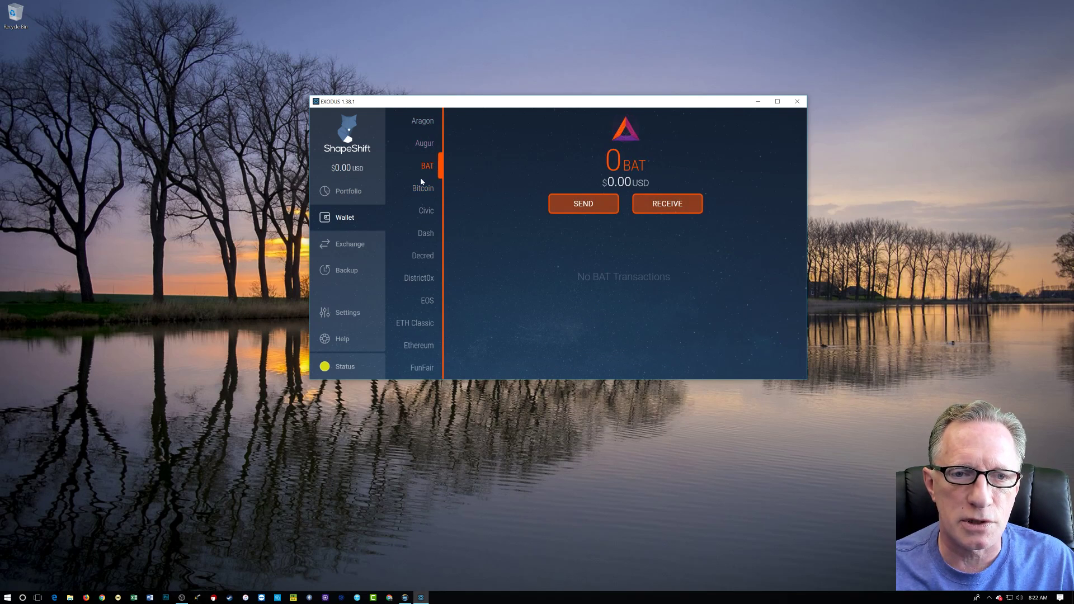
left_click(422, 187)
left_click(424, 211)
left_click(424, 233)
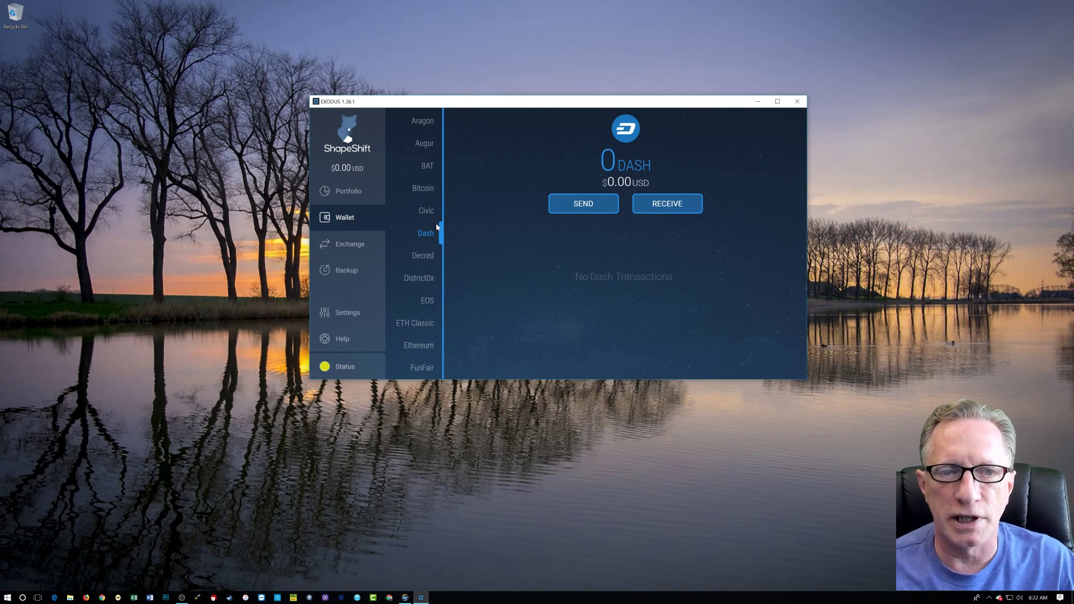
left_click(351, 244)
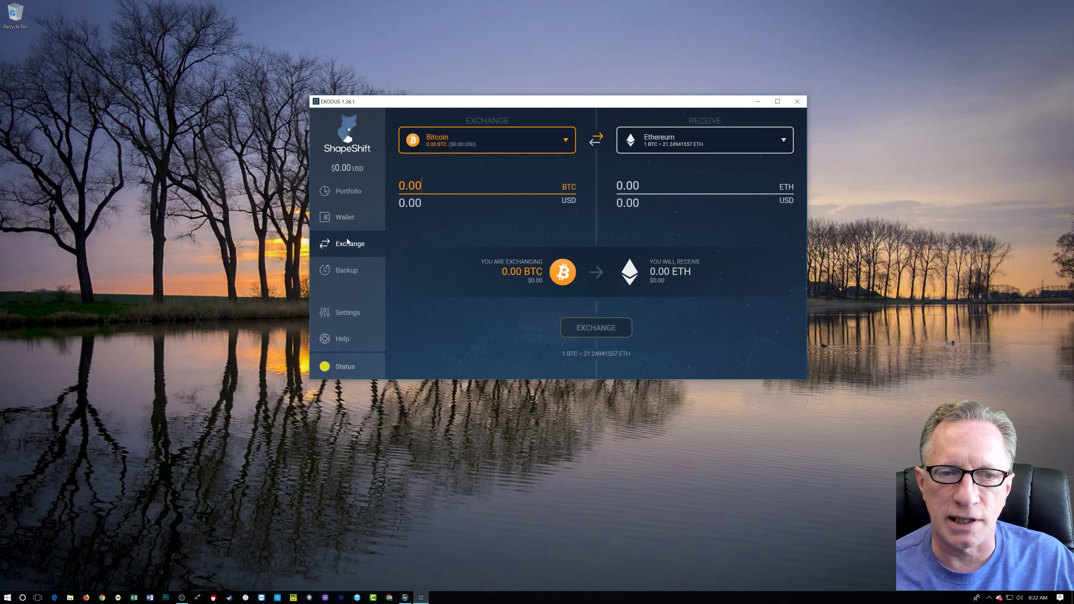
left_click(347, 271)
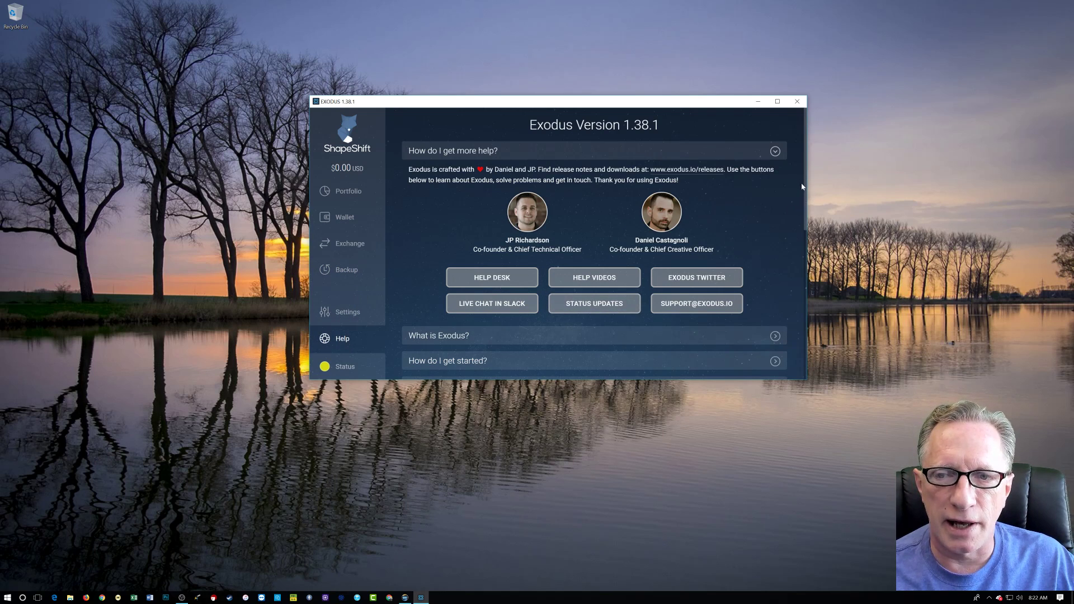
scroll(801, 246, "down", 2)
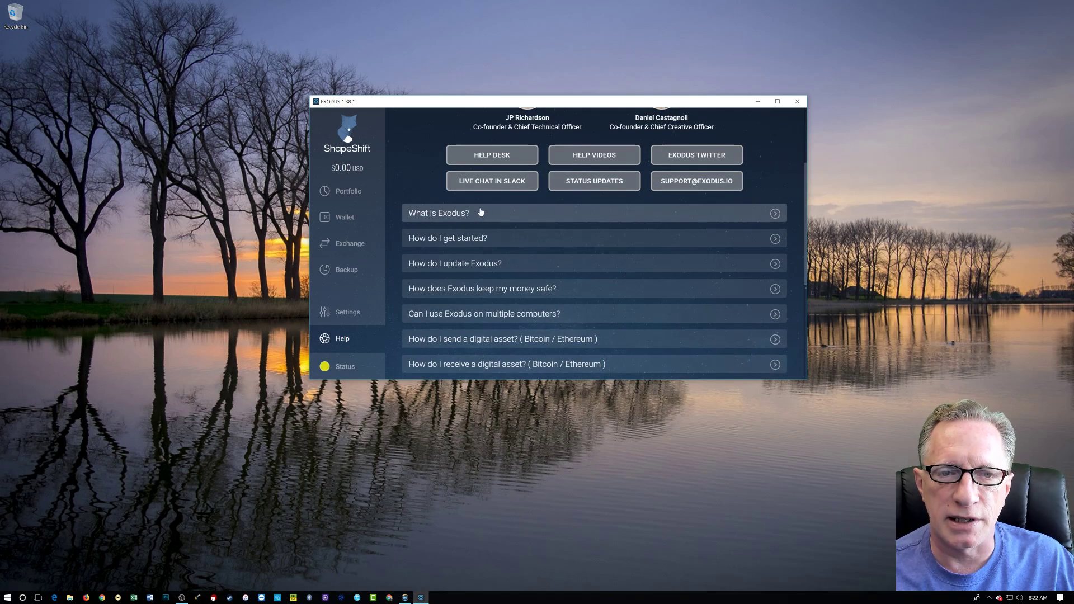
left_click(775, 213)
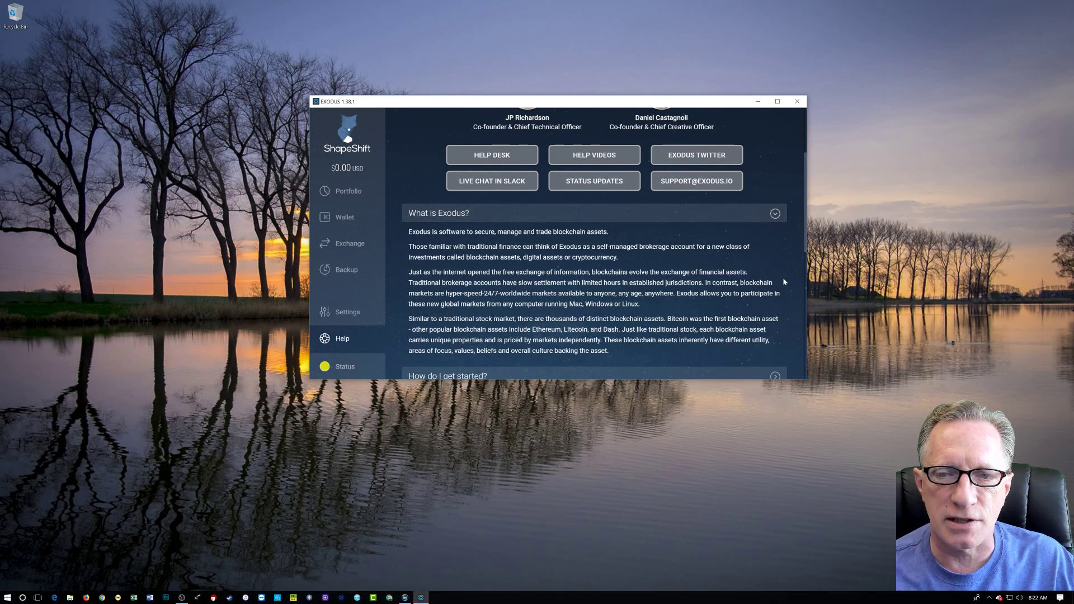
scroll(784, 283, "down", 3)
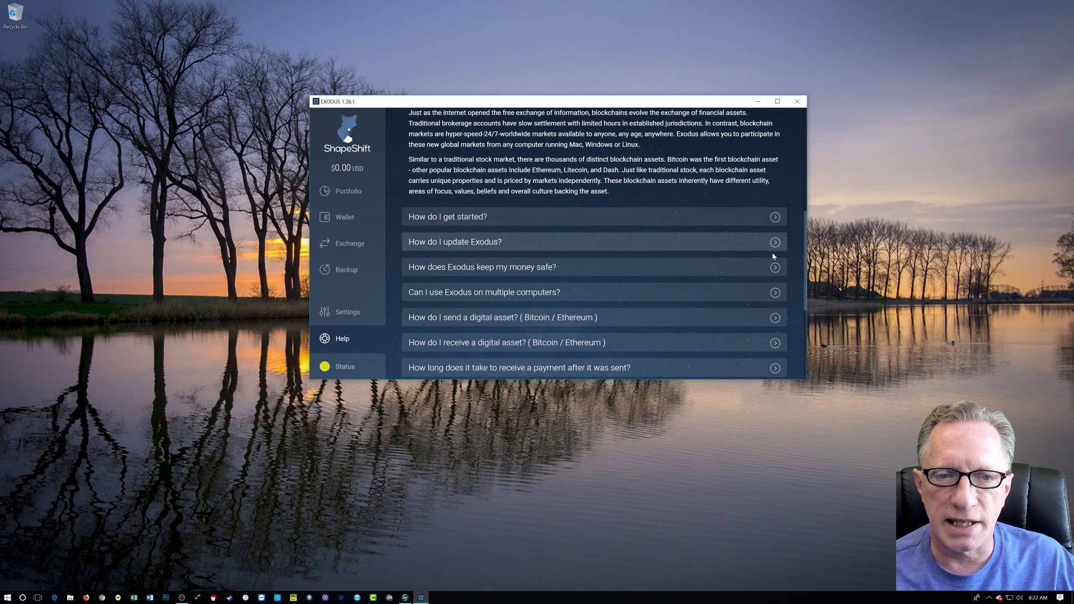
left_click(774, 268)
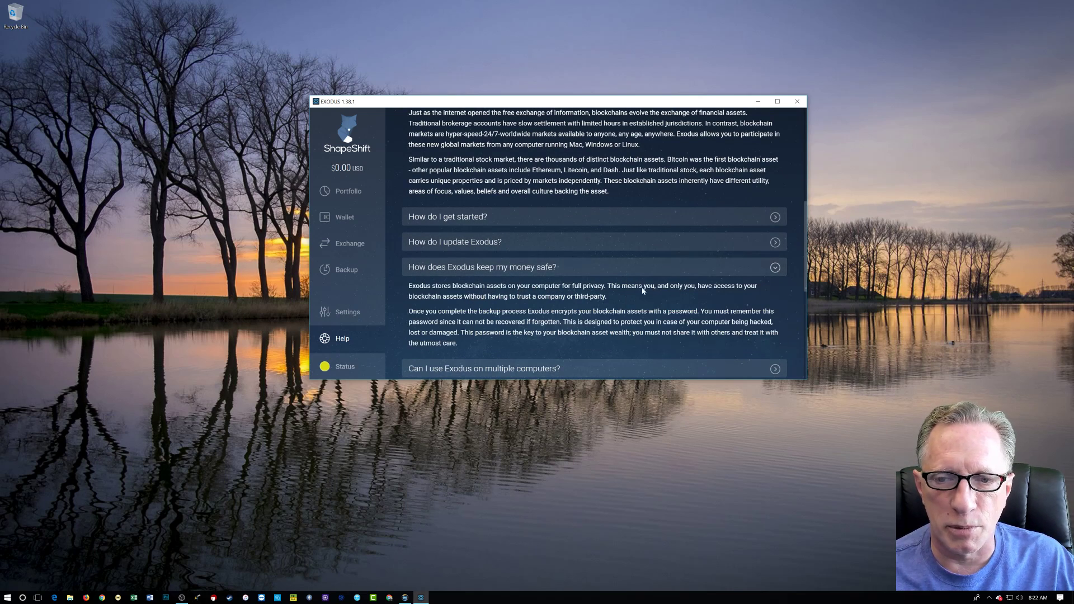
scroll(814, 244, "down", 2)
scroll(812, 242, "up", 2)
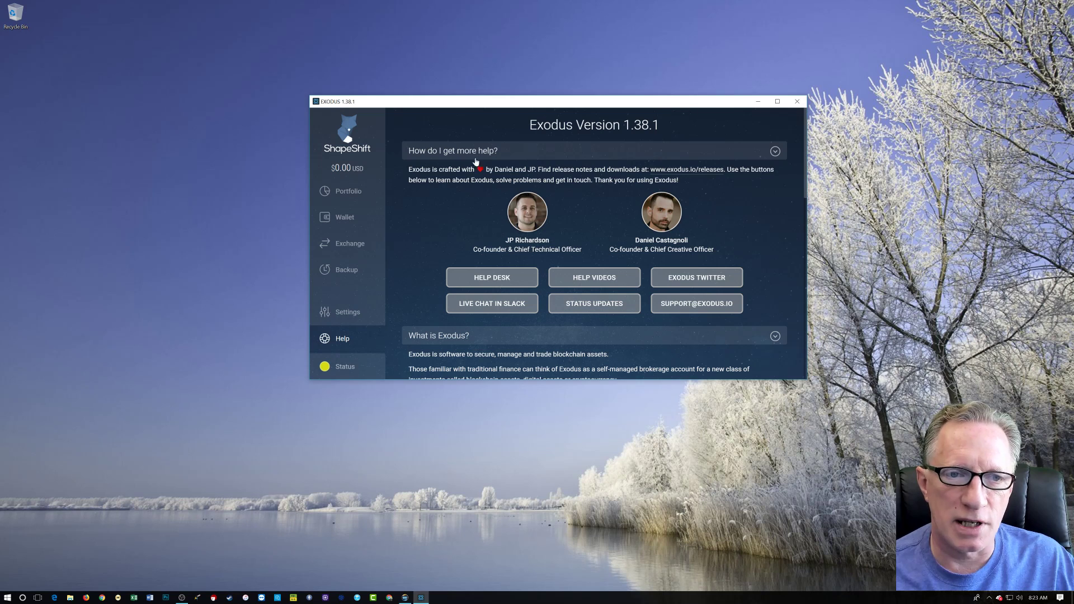
left_click(342, 217)
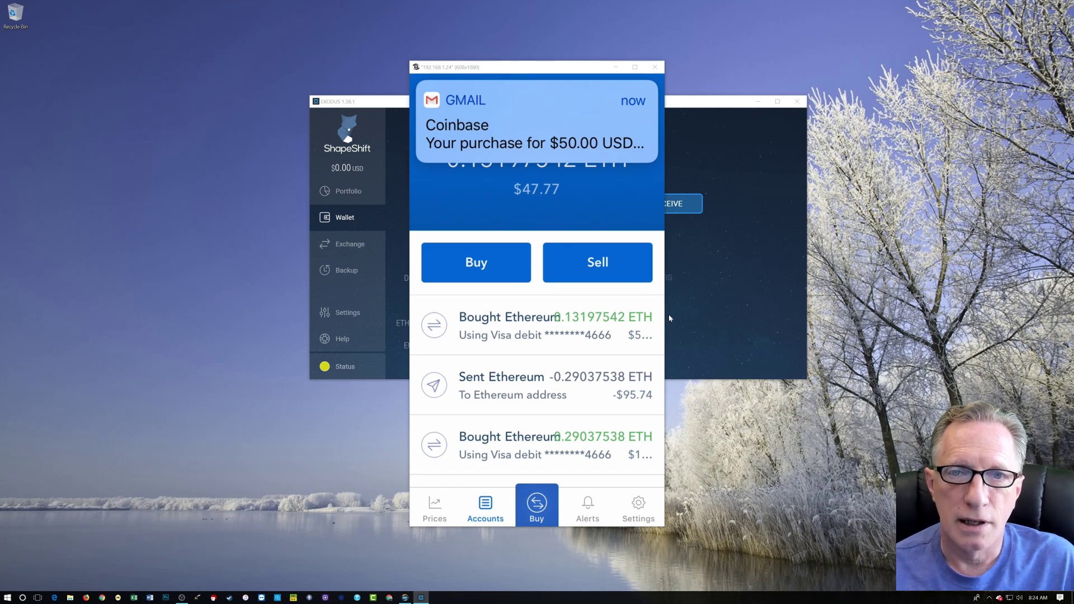
Place Exodus at the upper left with the phone mirror right beside it
left_click_drag(518, 71, 837, 62)
left_click_drag(611, 105, 449, 108)
left_click(840, 60)
left_click_drag(840, 60, 824, 45)
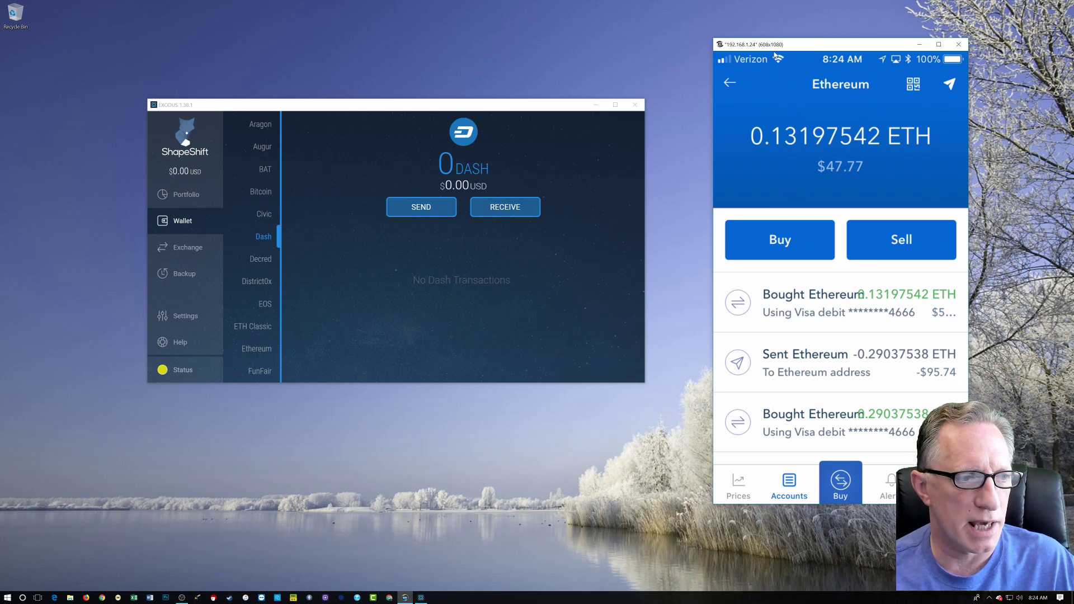
mouse_move(746, 60)
left_click_drag(421, 105, 327, 76)
left_click_drag(821, 46, 706, 40)
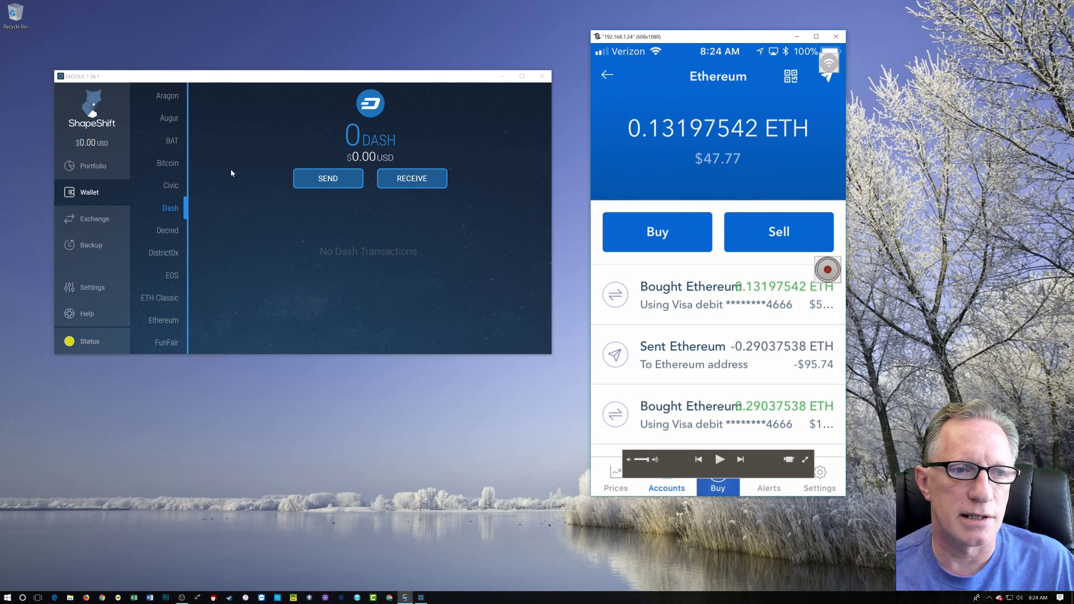
Show the Ethereum wallet's receiving address and QR code in Exodus
left_click(162, 324)
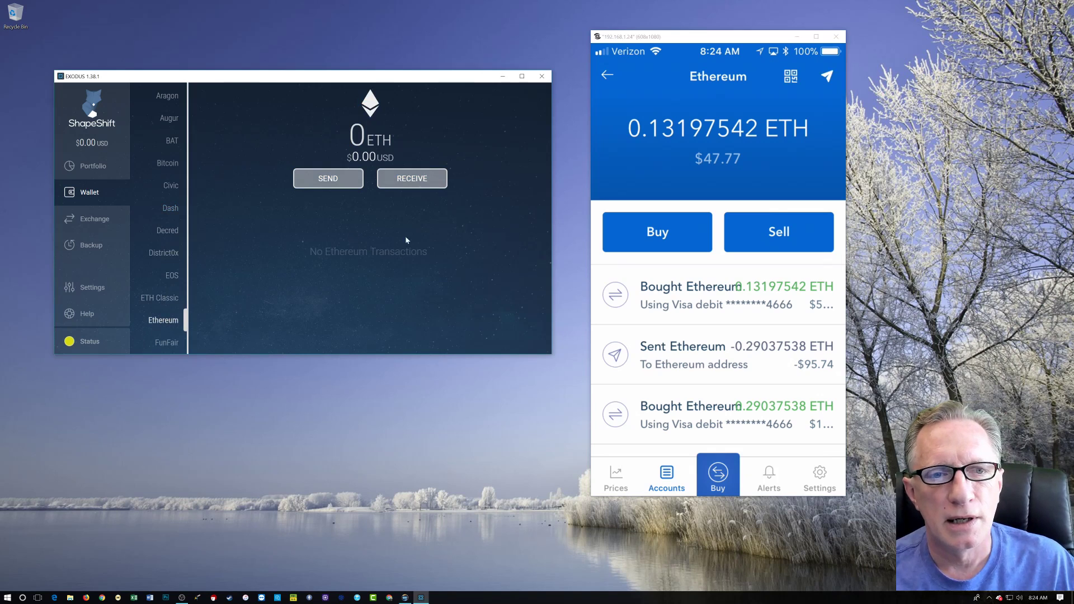
left_click(419, 185)
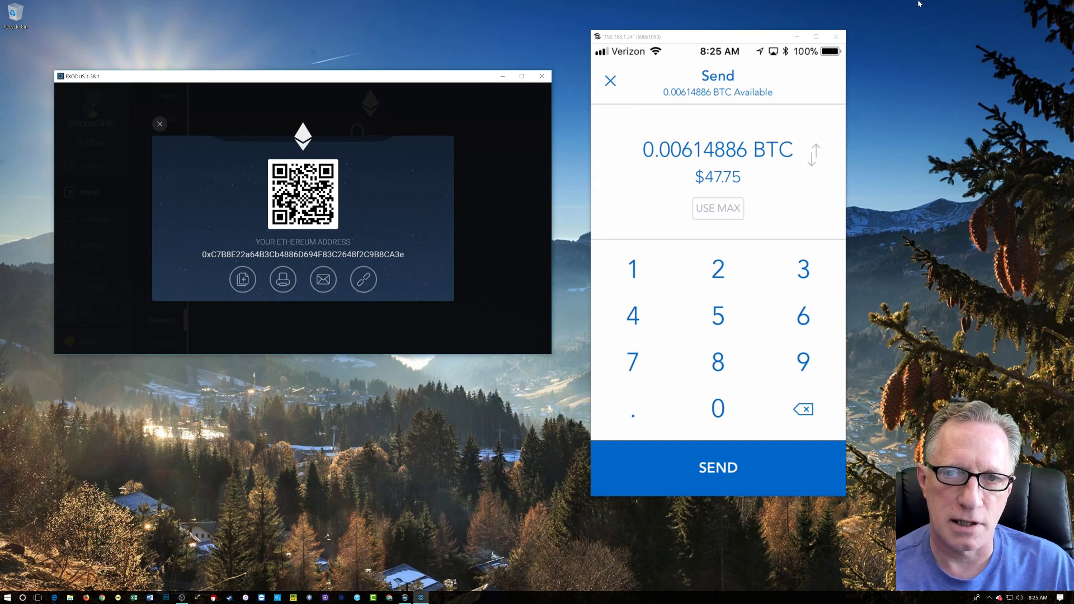
Switch to the Bitcoin wallet and display its receiving address and QR code
left_click(159, 123)
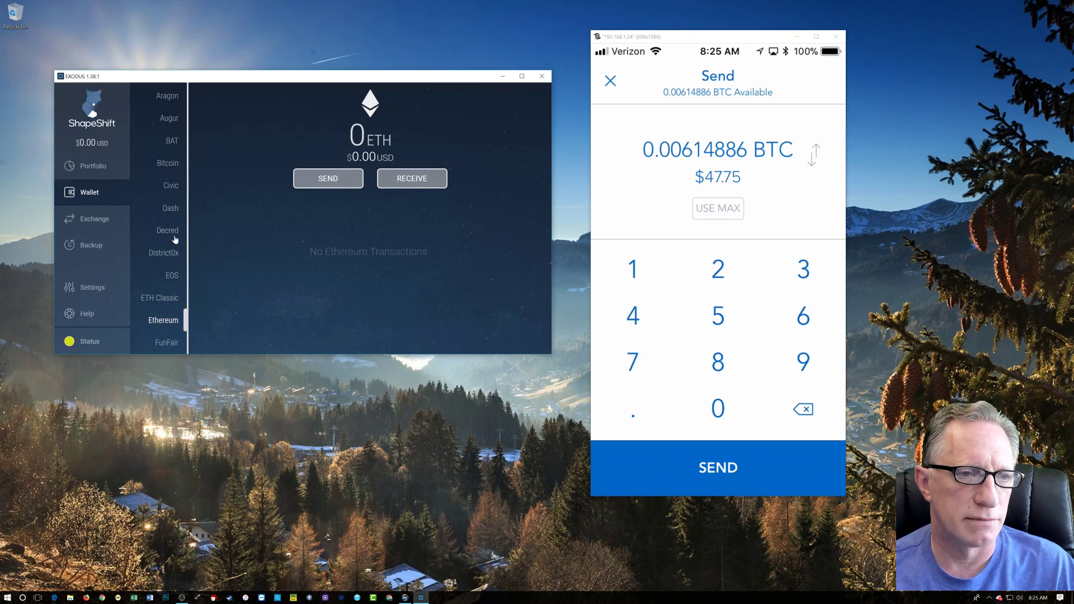
left_click(166, 166)
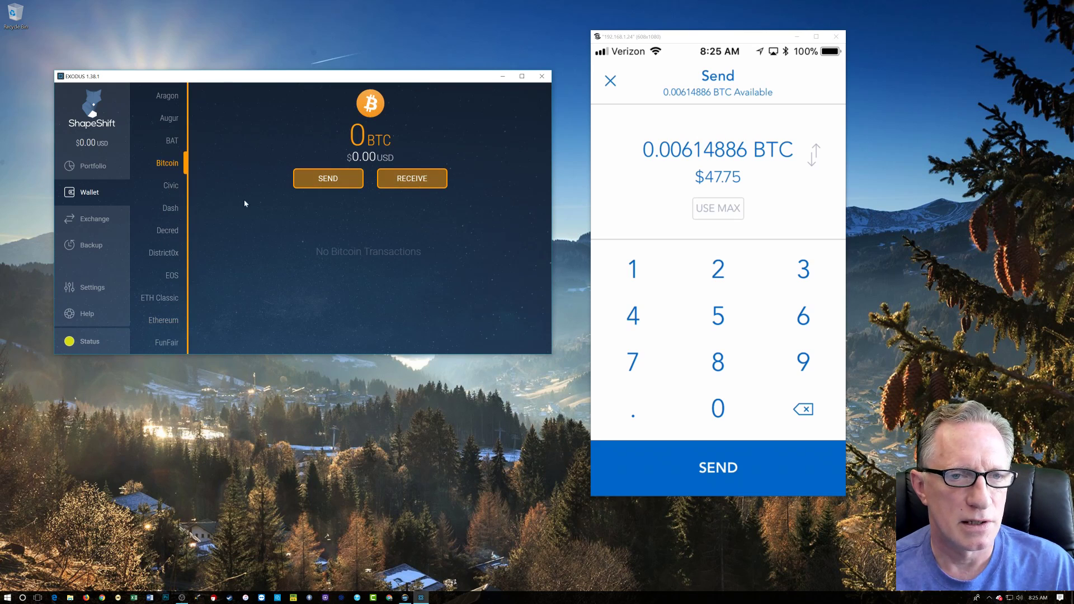
left_click(408, 181)
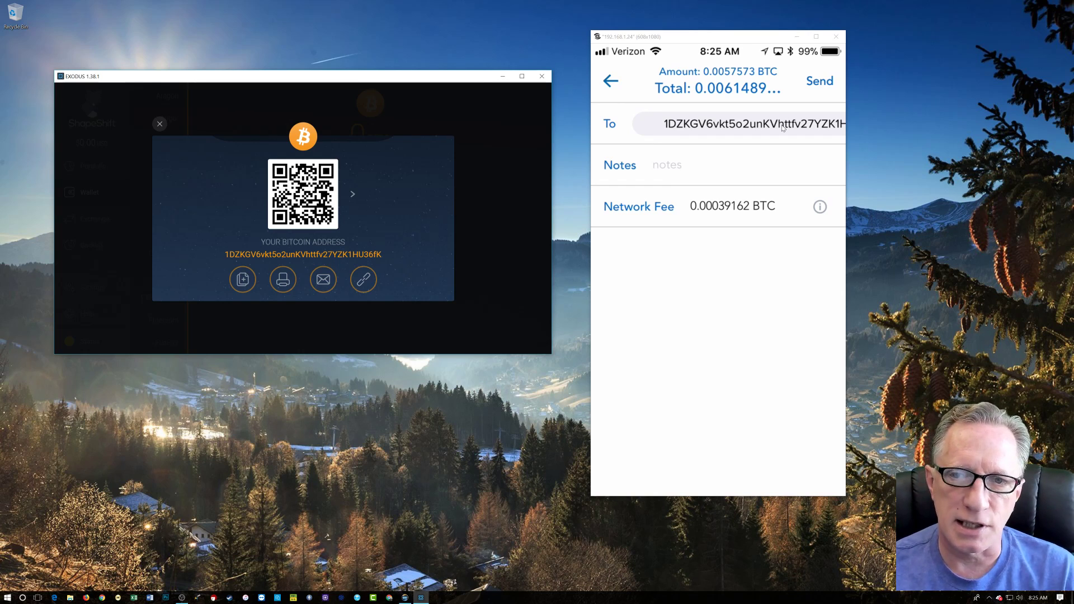
Add the note 'exodus trst' to the Coinbase Bitcoin transfer on the phone mirror
left_click(709, 170)
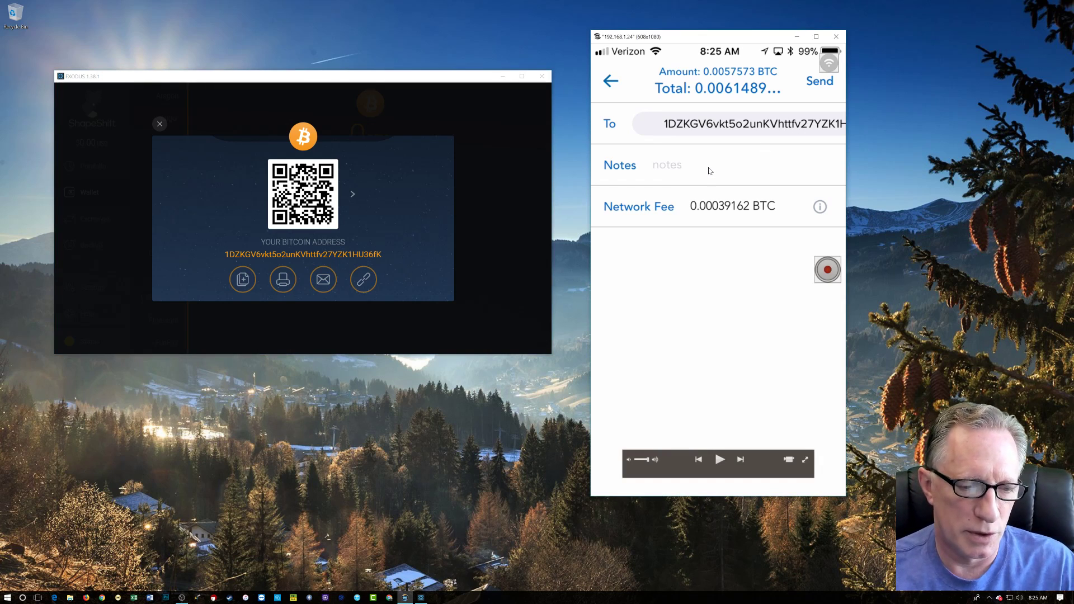
left_click(709, 170)
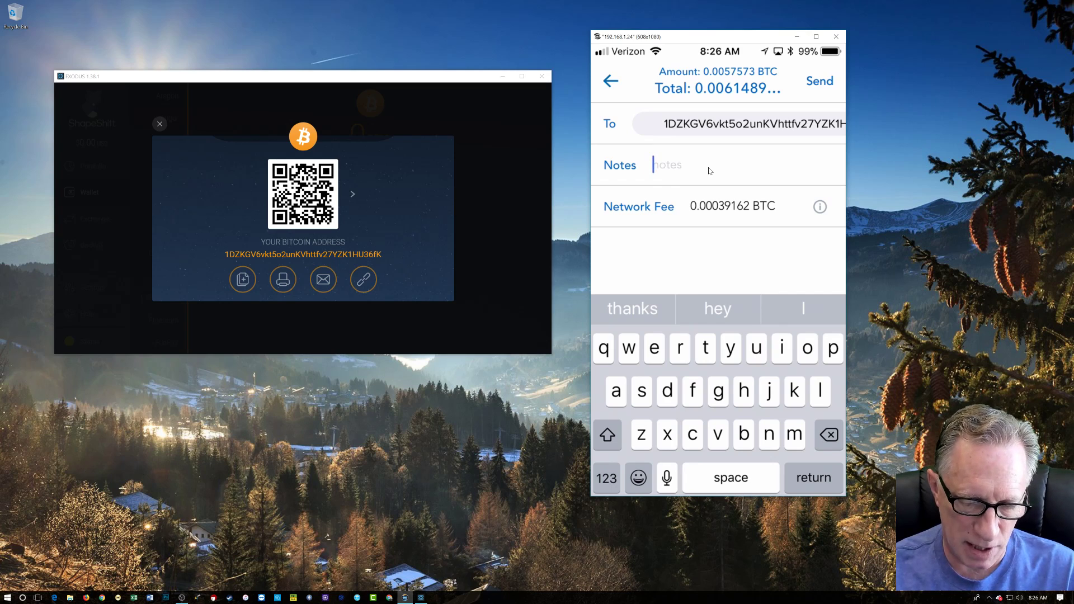
type("ex")
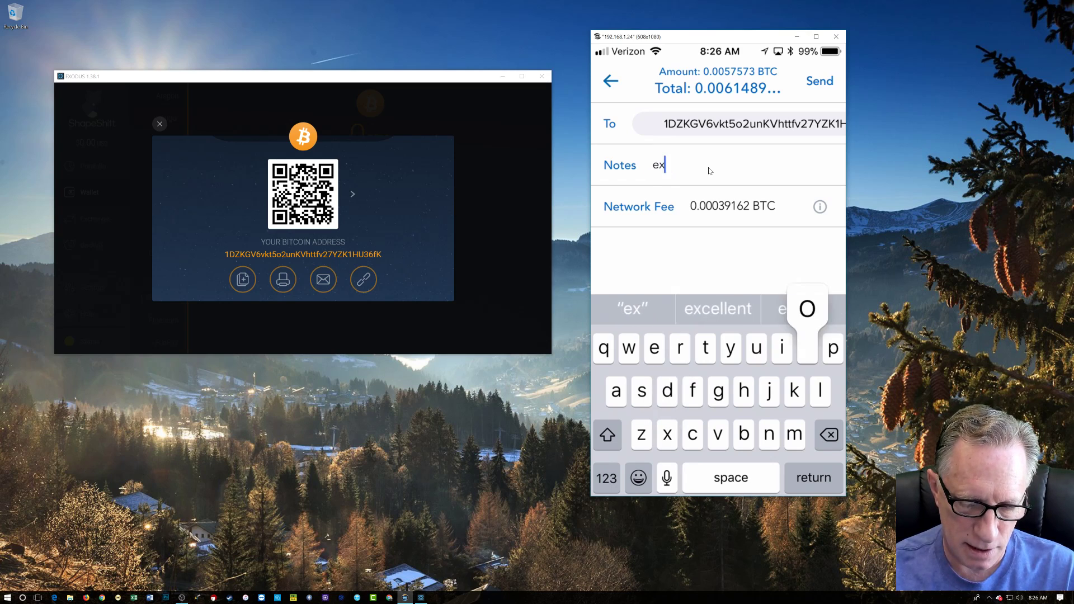
type("odus")
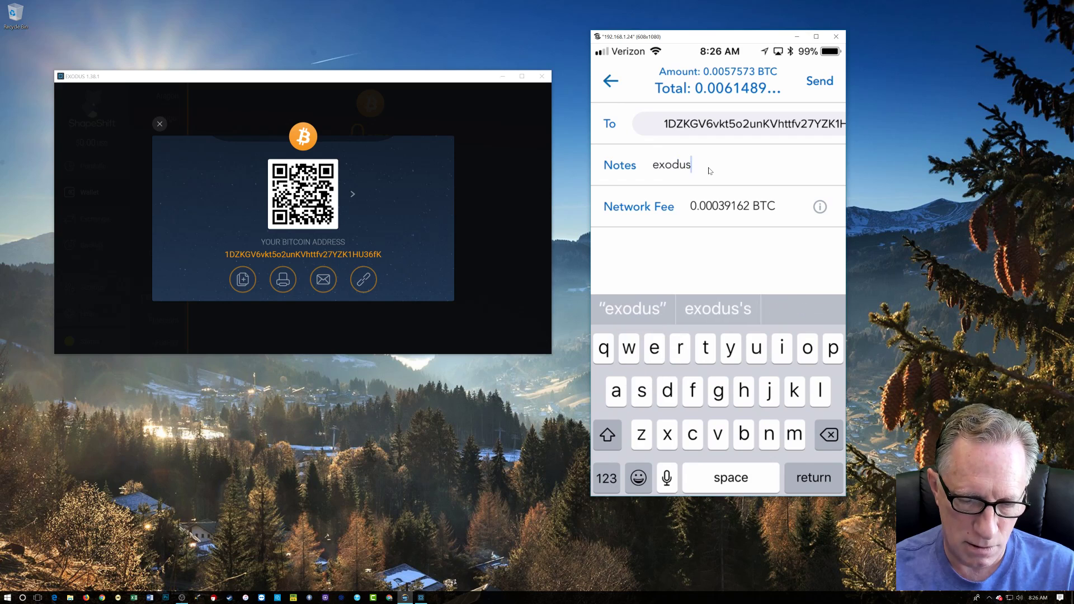
type(" trst")
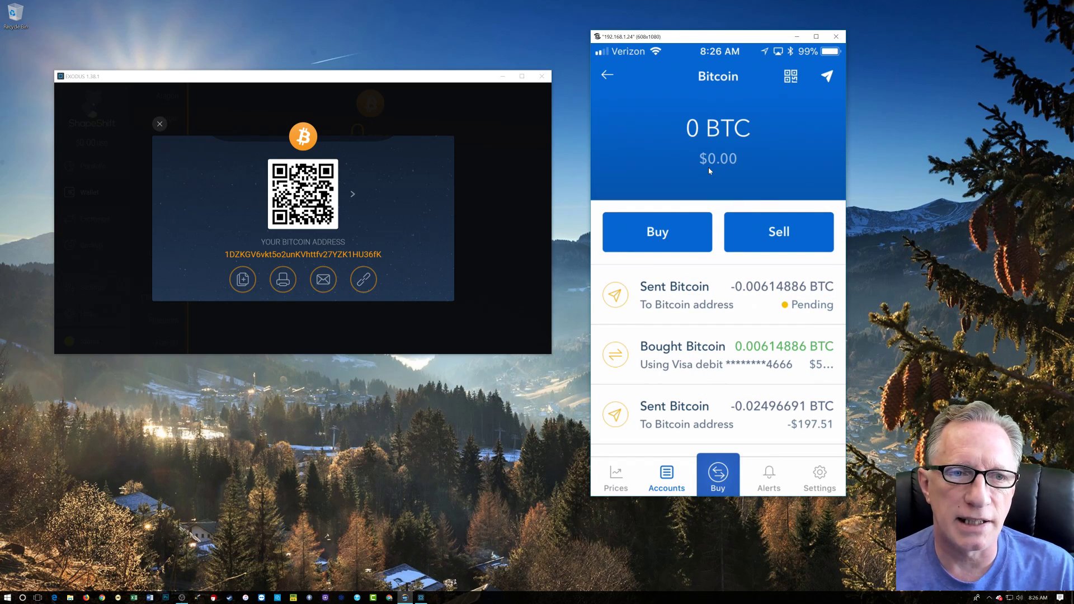
Compare the $44.76 portfolio total with the Bitcoin wallet, then select Ethereum
left_click(159, 124)
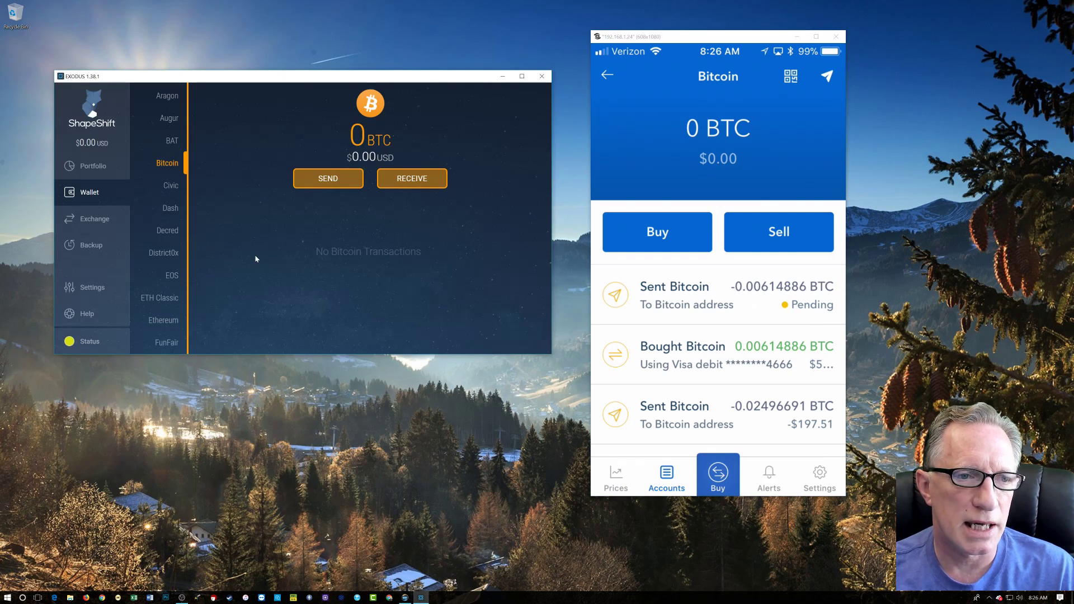
left_click(90, 166)
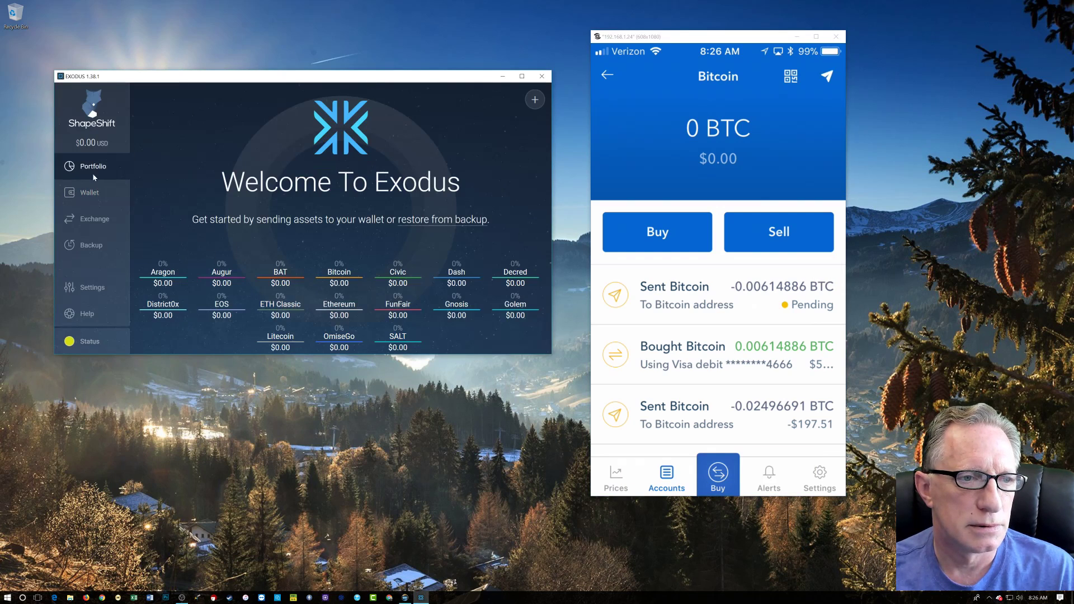
left_click(93, 195)
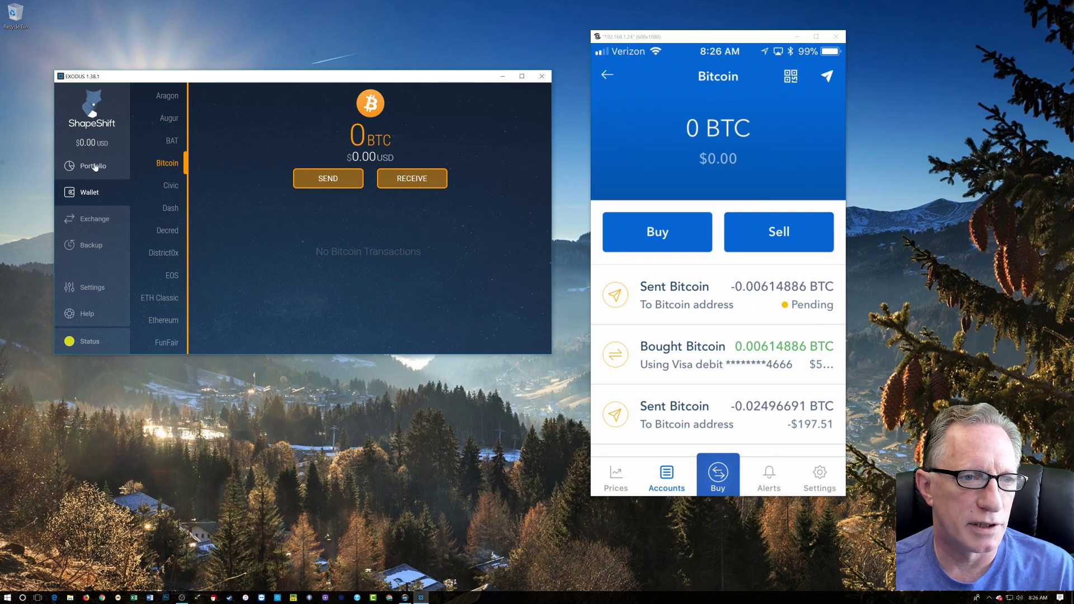
left_click(96, 168)
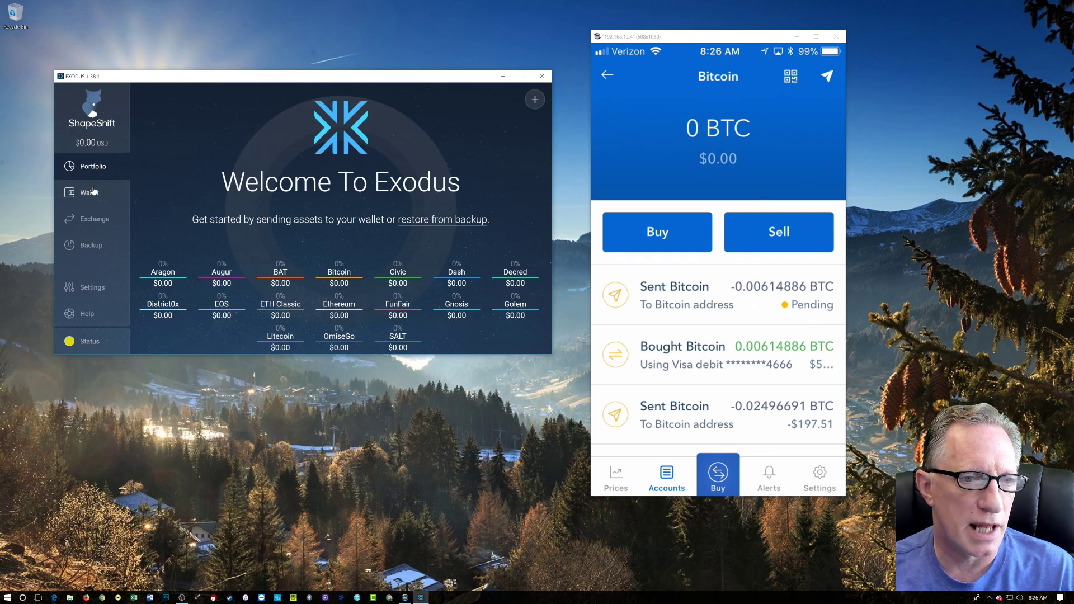
left_click(92, 191)
left_click(95, 169)
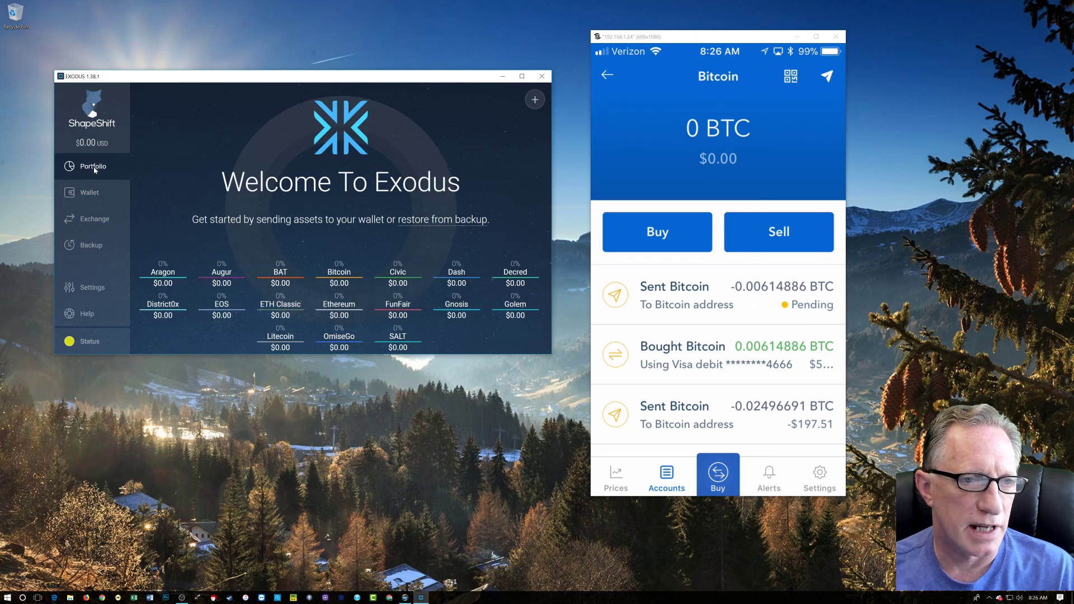
left_click(90, 195)
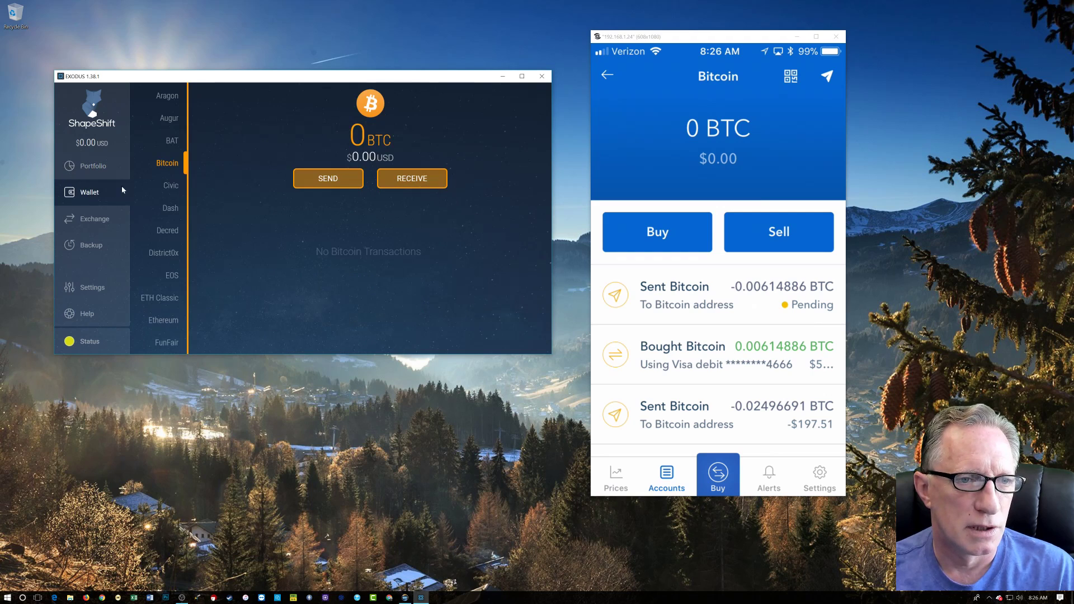
left_click(167, 322)
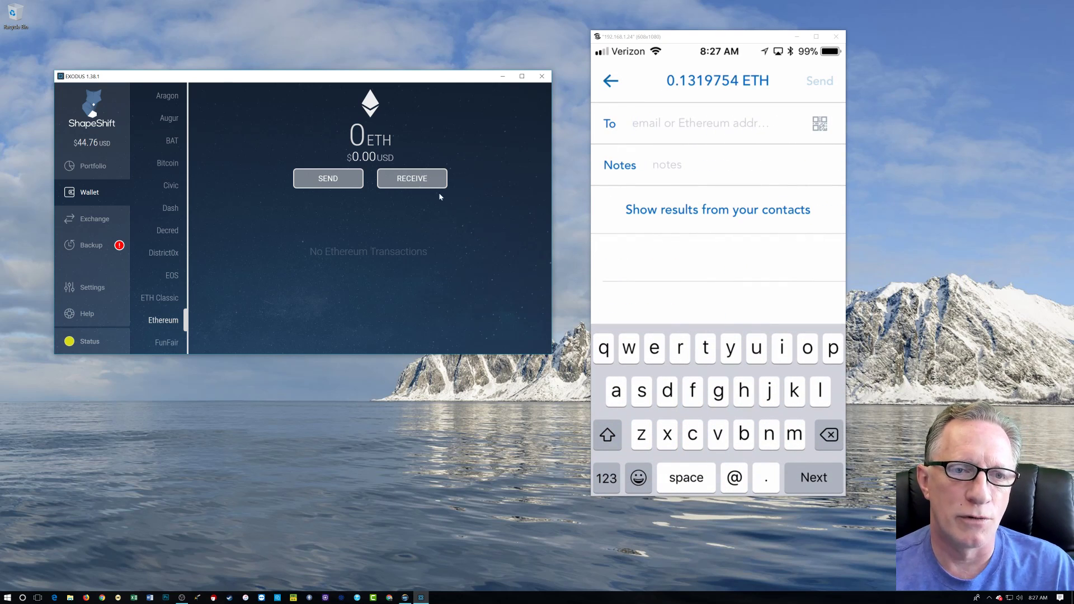
Scan the Exodus Ethereum QR code in Coinbase and send the ETH noted 'ether Exodus test'
left_click(407, 180)
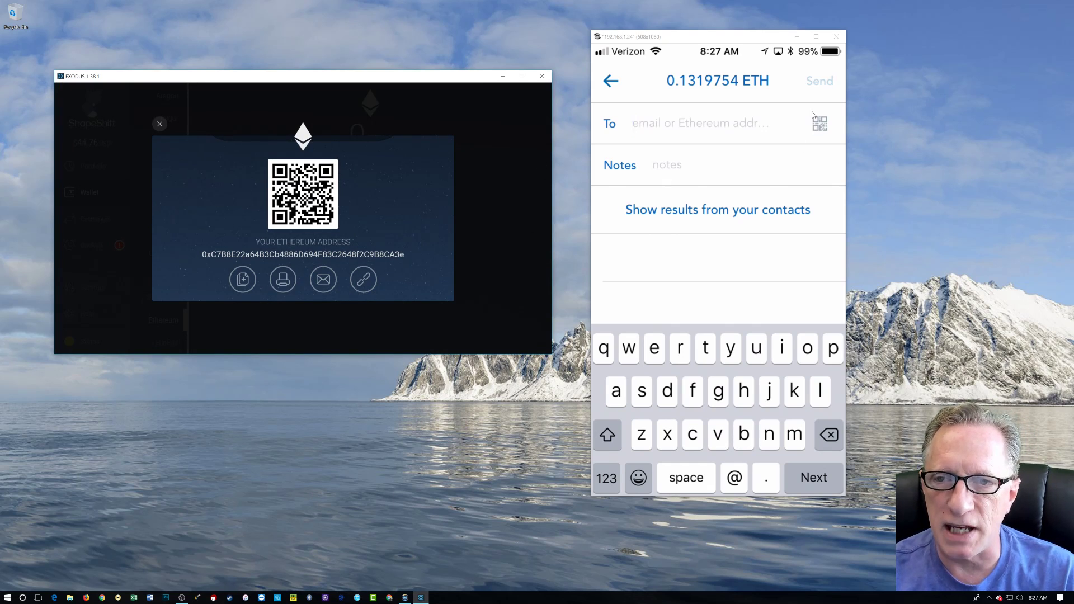
left_click(826, 124)
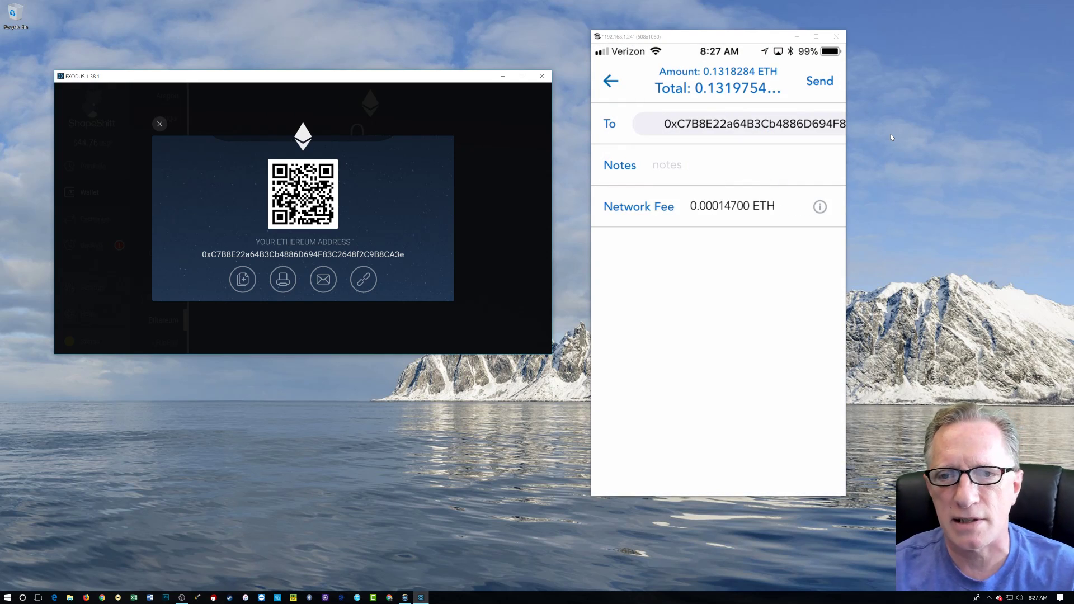
left_click(690, 169)
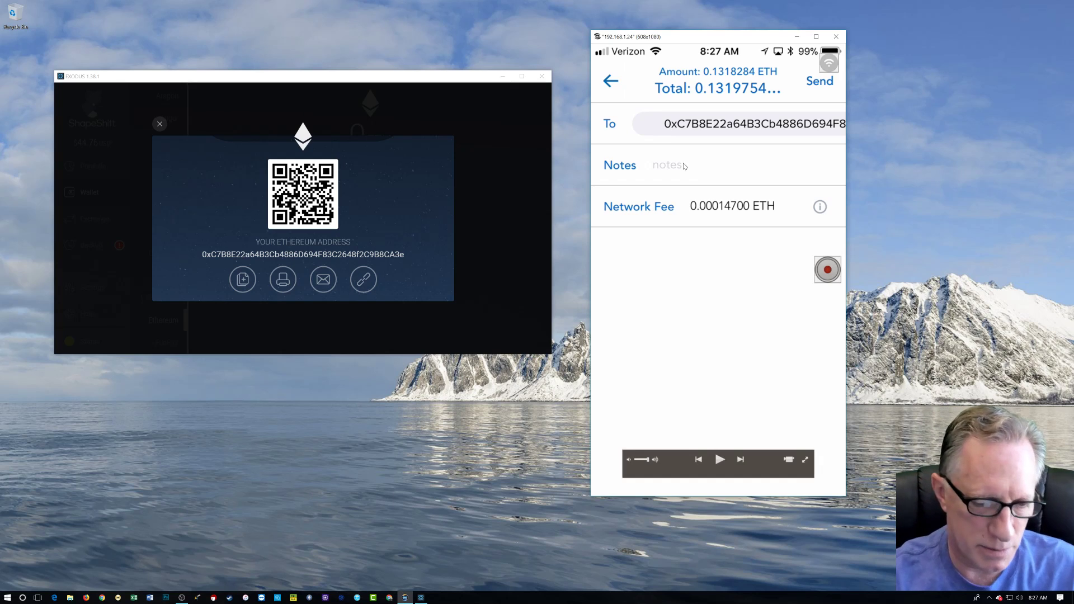
left_click(684, 166)
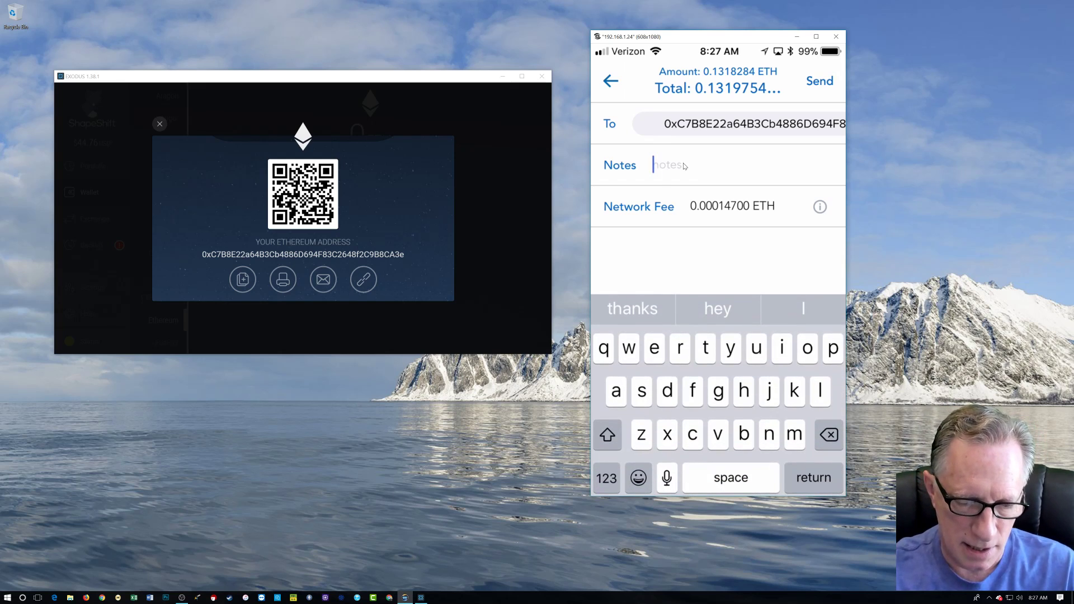
type("ethe")
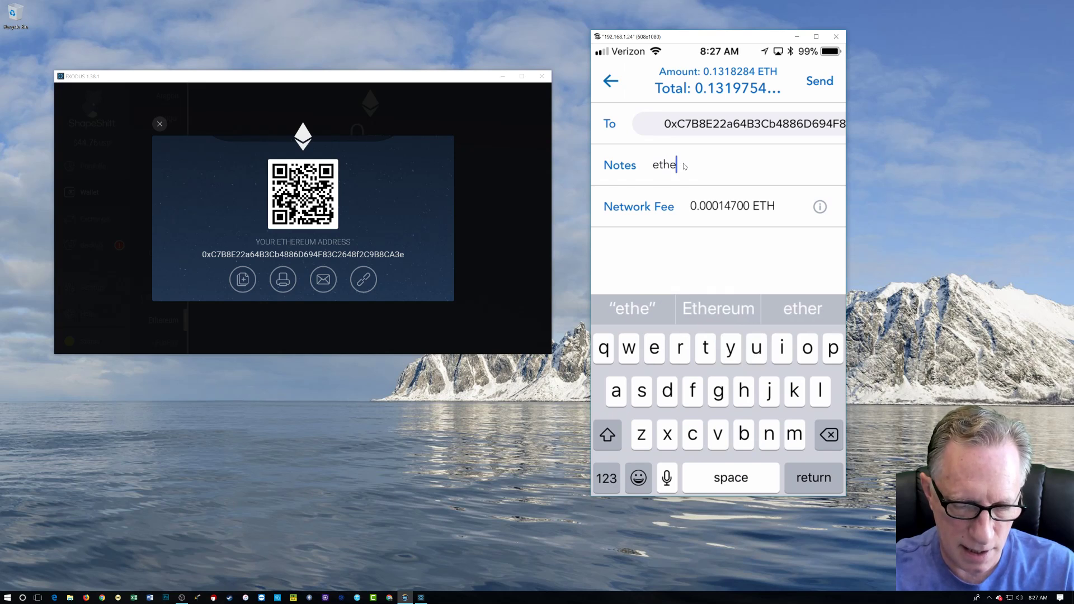
type("r ")
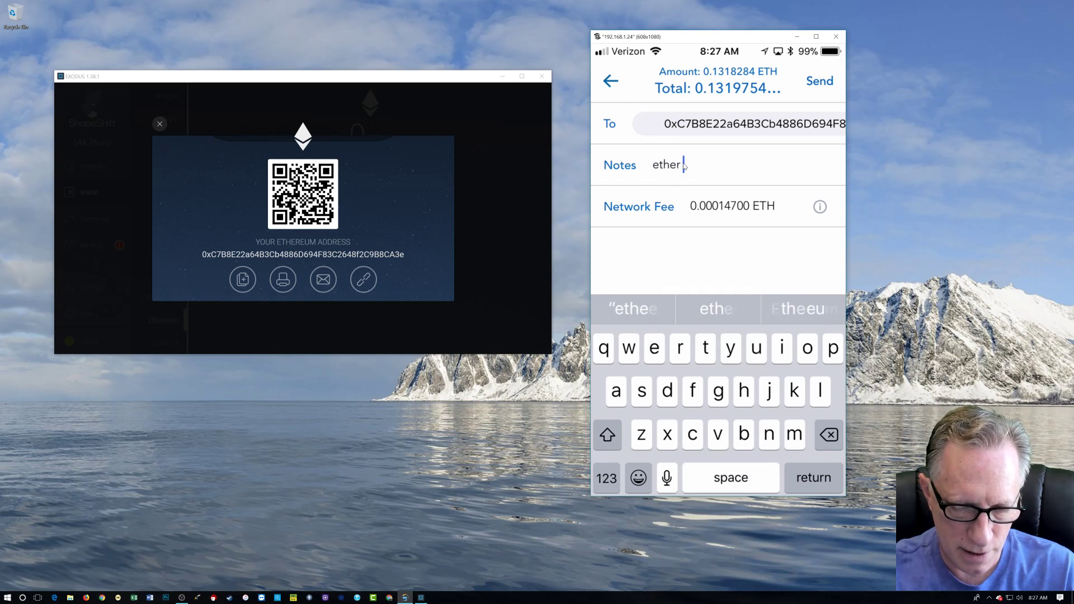
type("Exo")
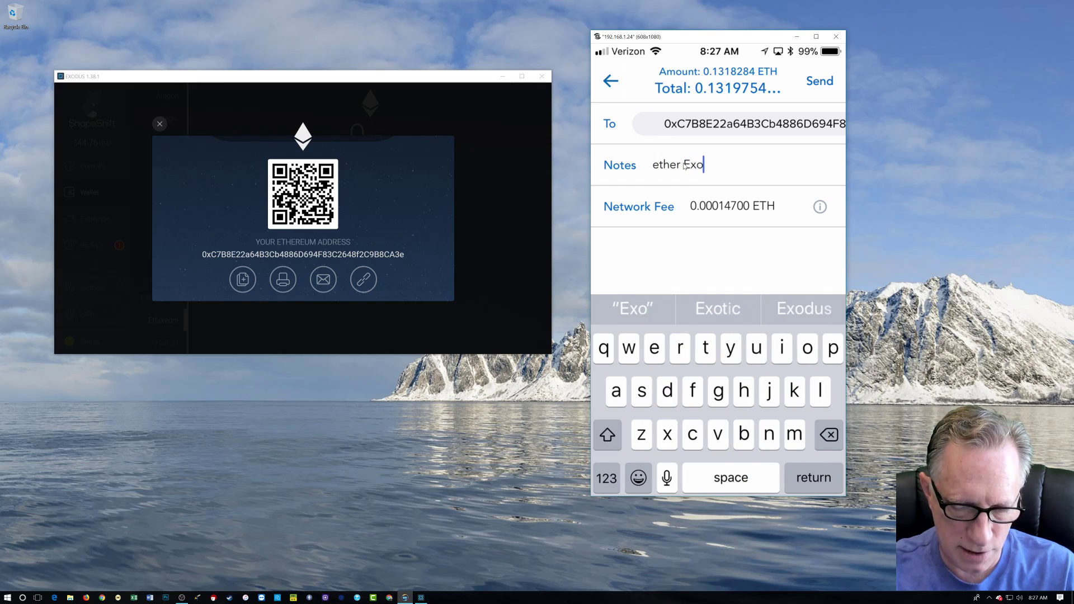
type("dus ")
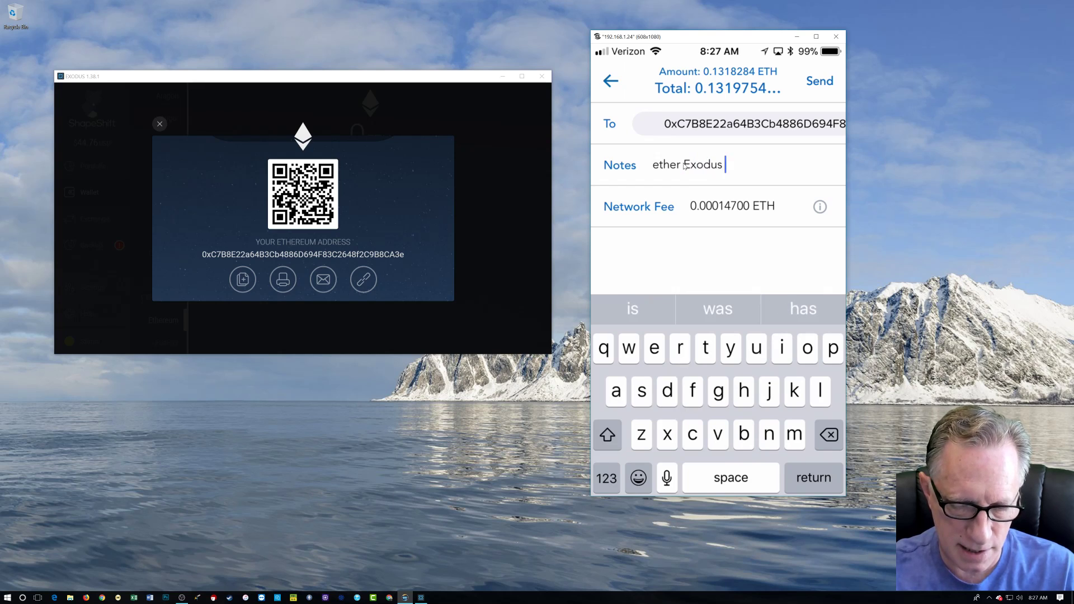
type("test")
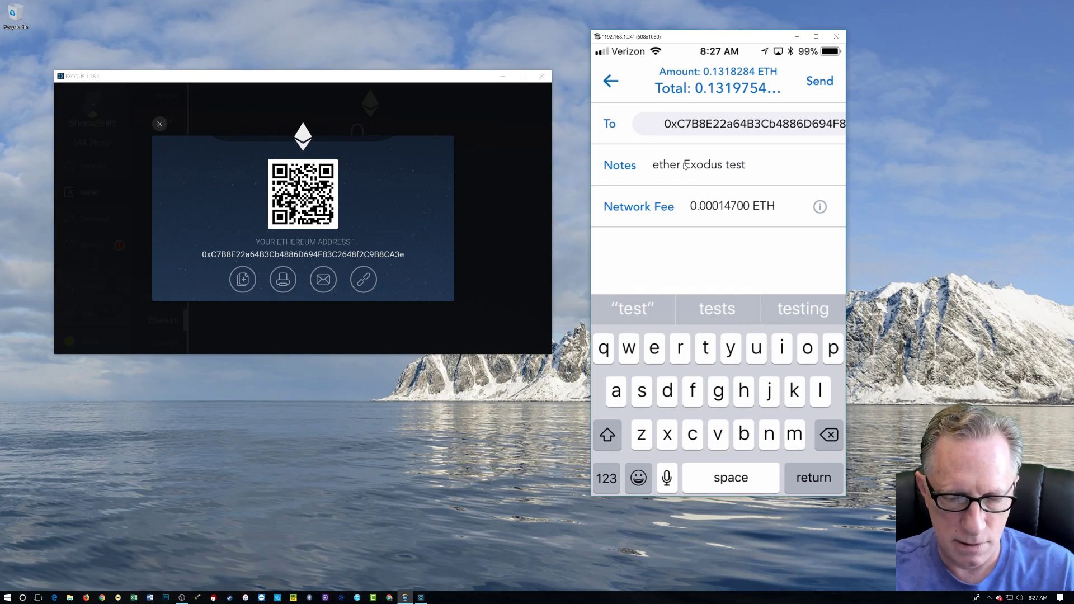
left_click(819, 80)
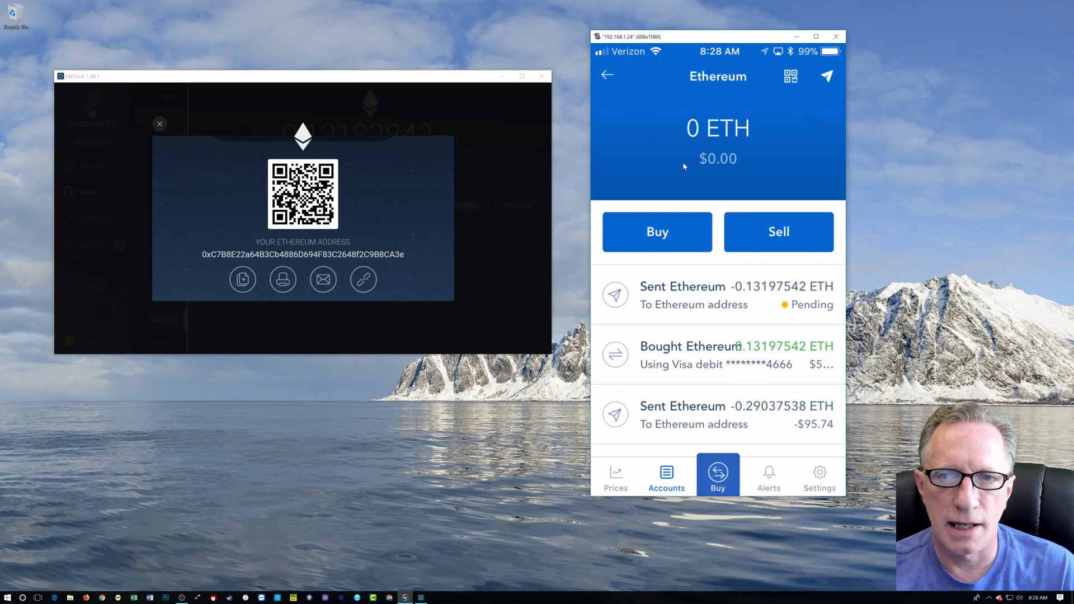
Close the receive panel and phone mirror, leaving 0.13182842 ETH pending in Exodus
mouse_move(697, 100)
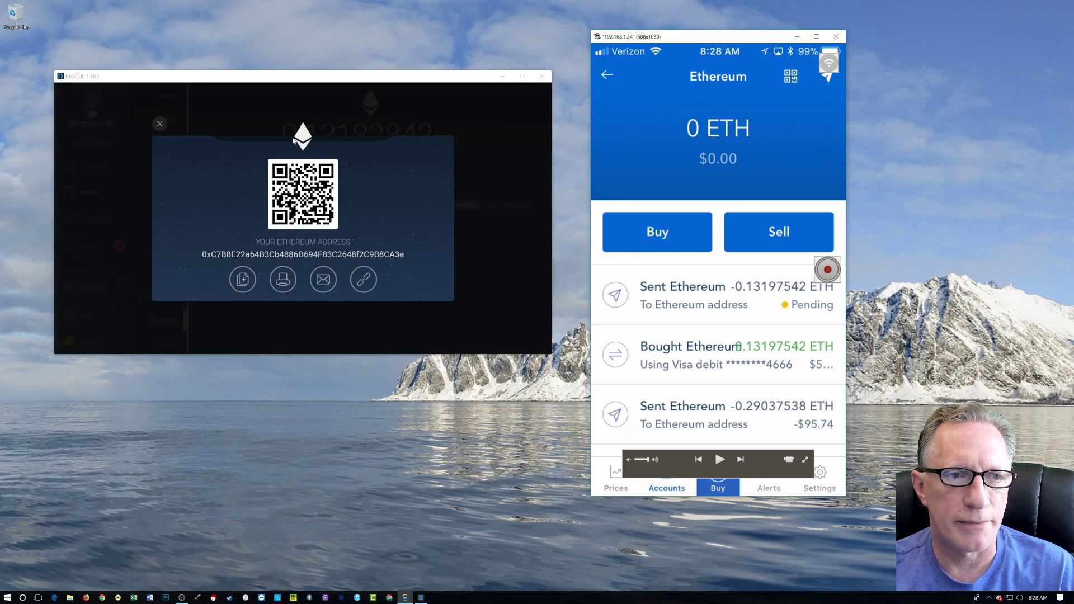
left_click(159, 124)
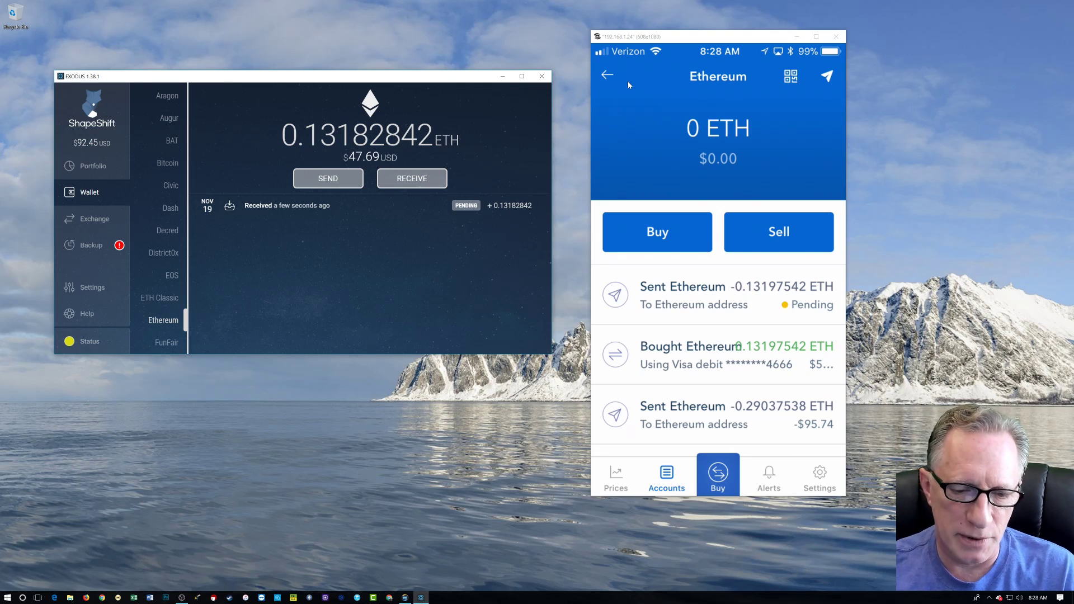
left_click(836, 37)
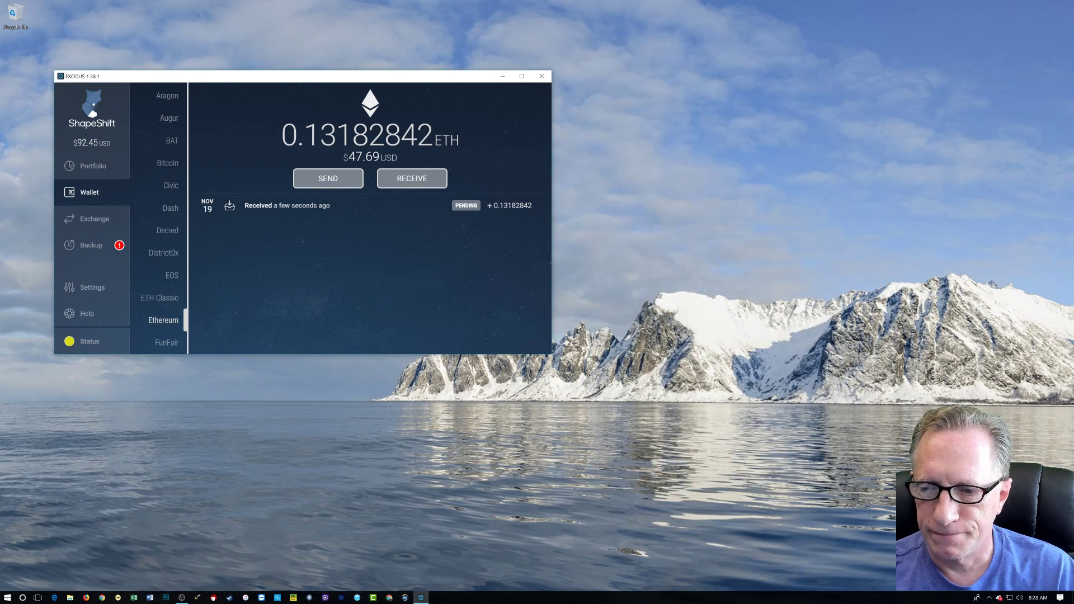
left_click(988, 598)
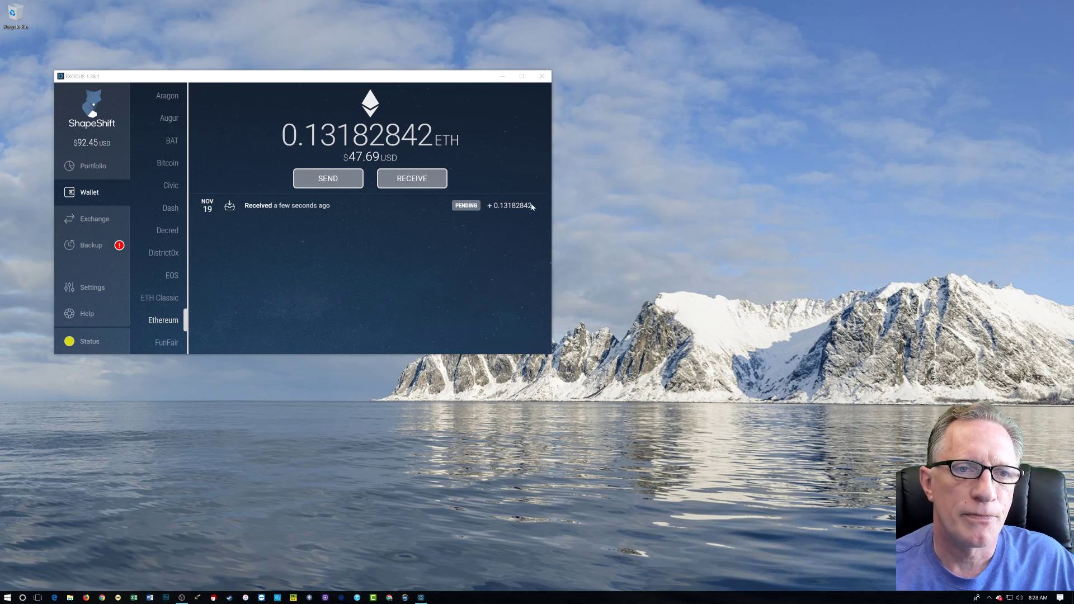
Centre the Exodus window, then go from Portfolio and Exchange to Backup's Create Your Password step
left_click_drag(303, 80, 525, 119)
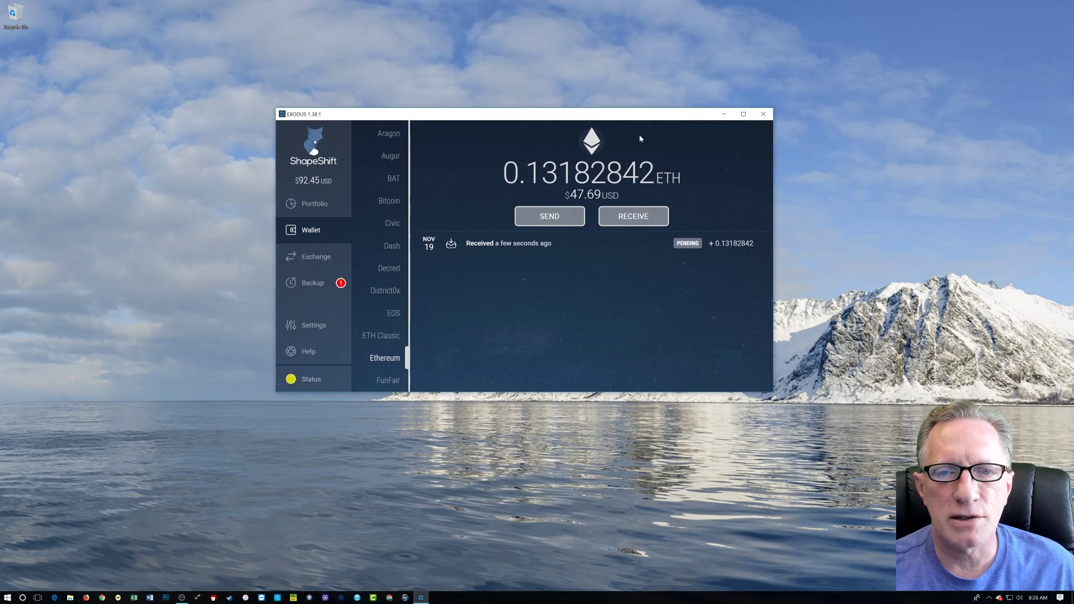
left_click(312, 205)
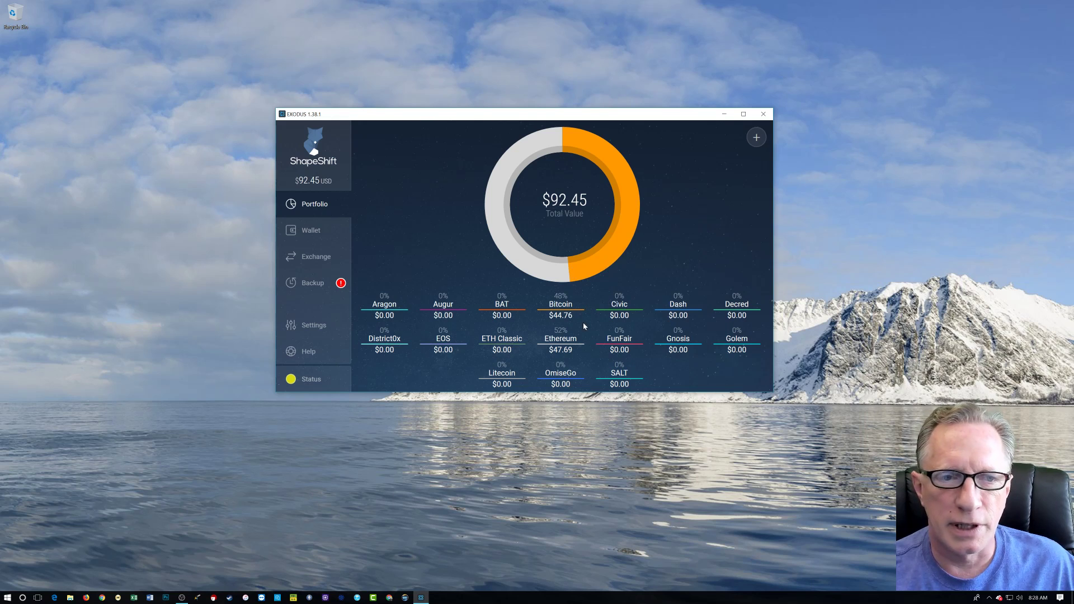
left_click(311, 262)
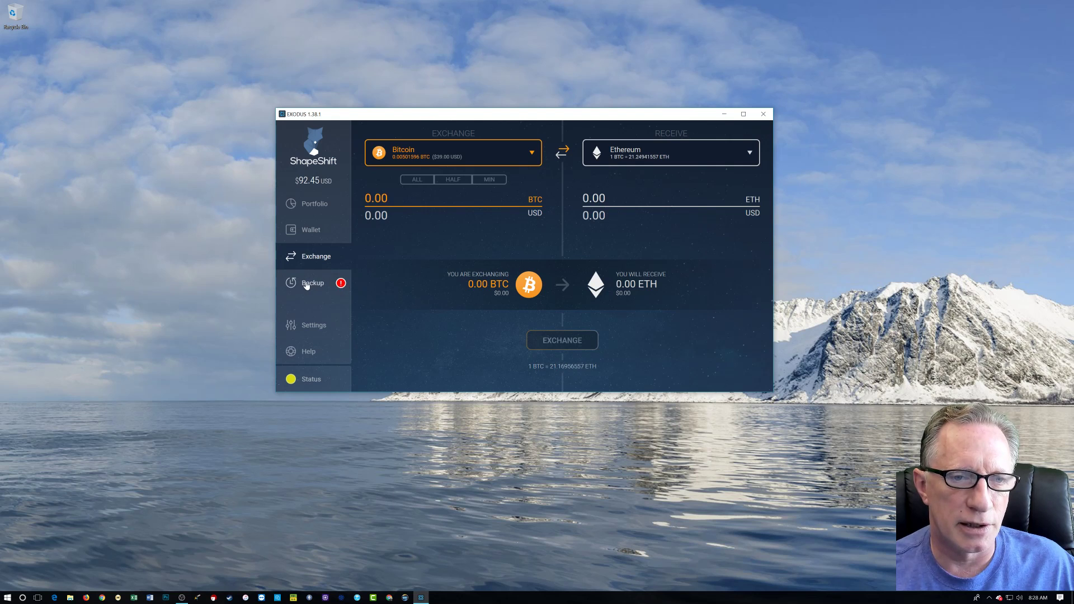
left_click(329, 282)
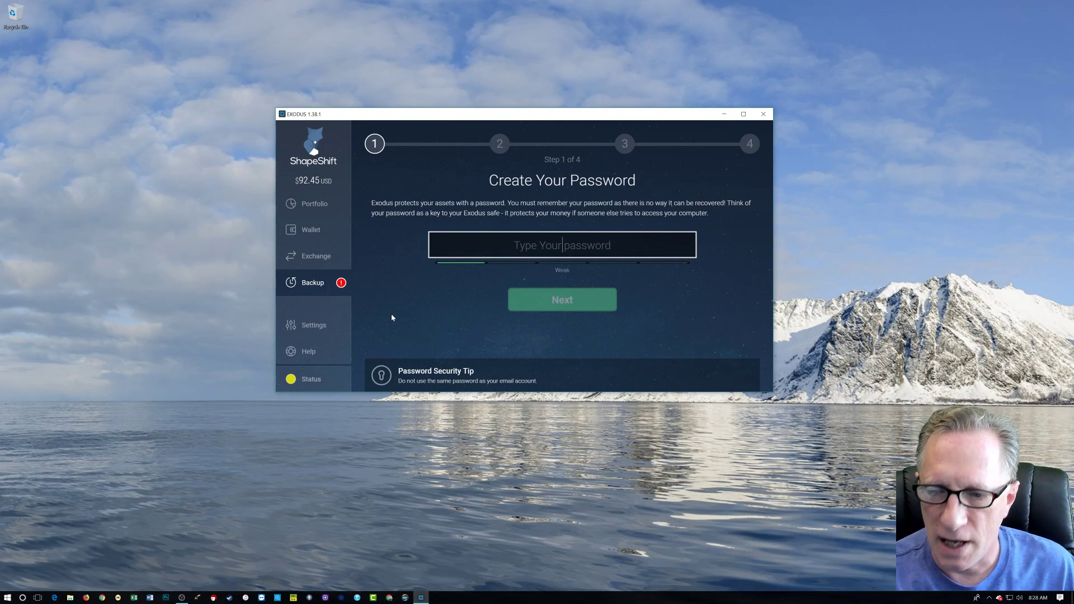
Reveal the hidden tray icons to start iPhone screen mirroring
left_click(989, 599)
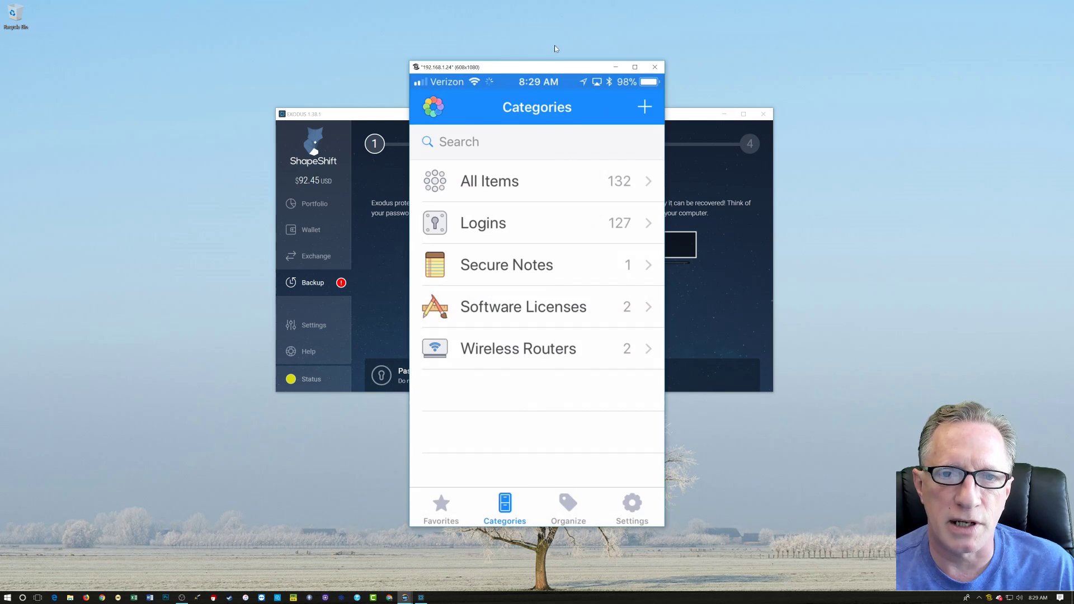
Beside Exodus, add a 1Password login titled Exodus with the account e-mail as username
left_click_drag(546, 70, 929, 48)
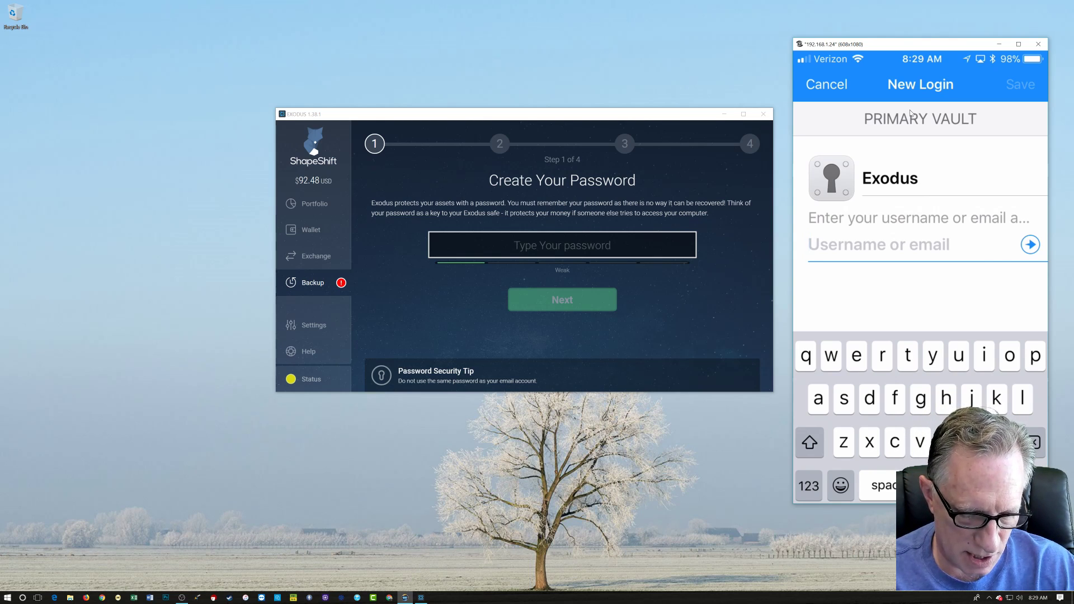
type("the")
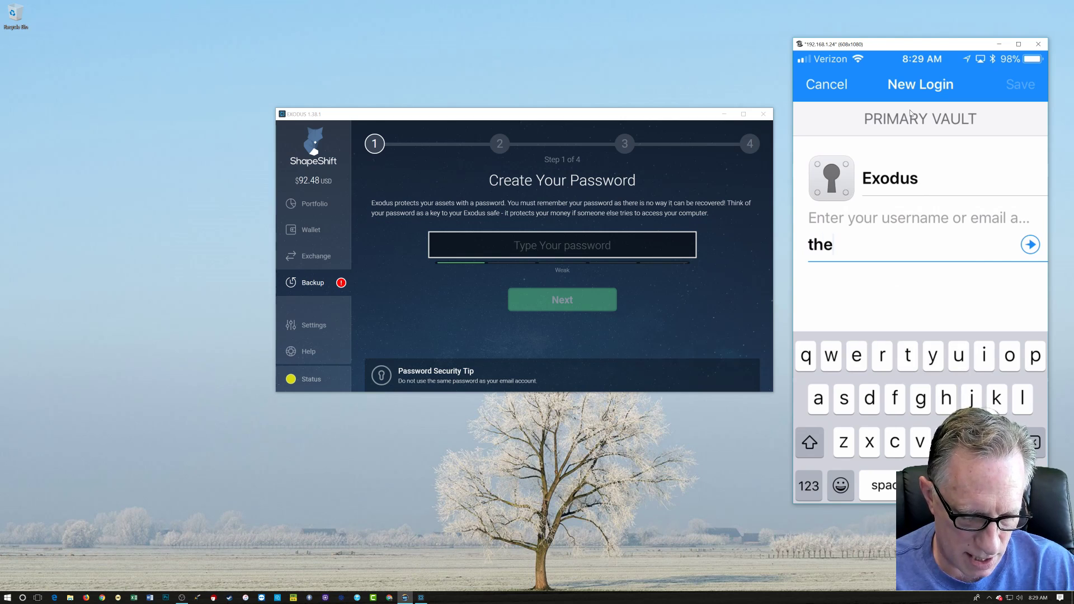
type("cryptodad")
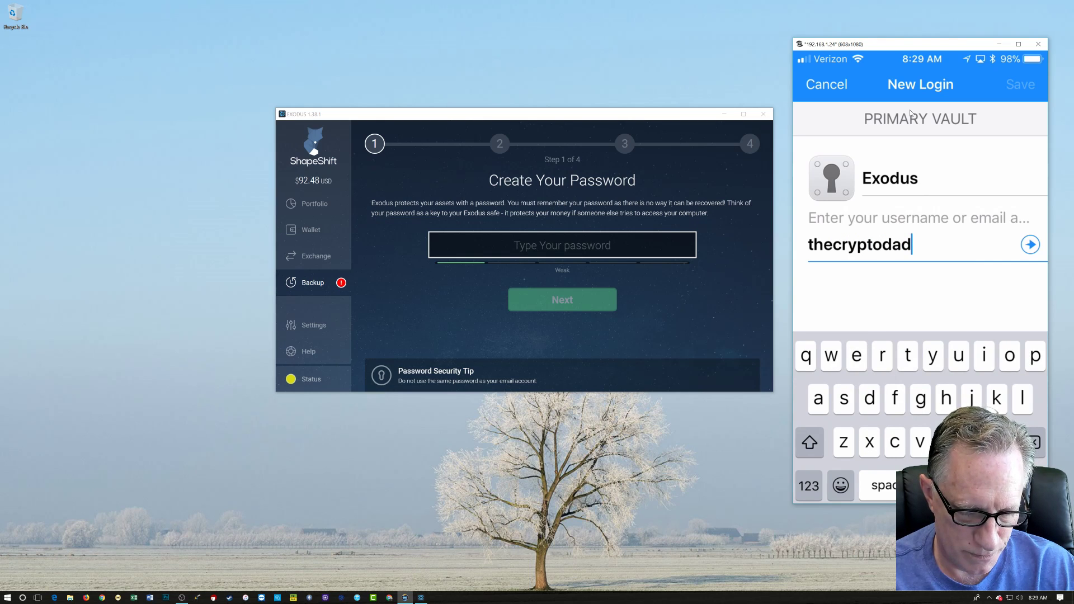
key("Return")
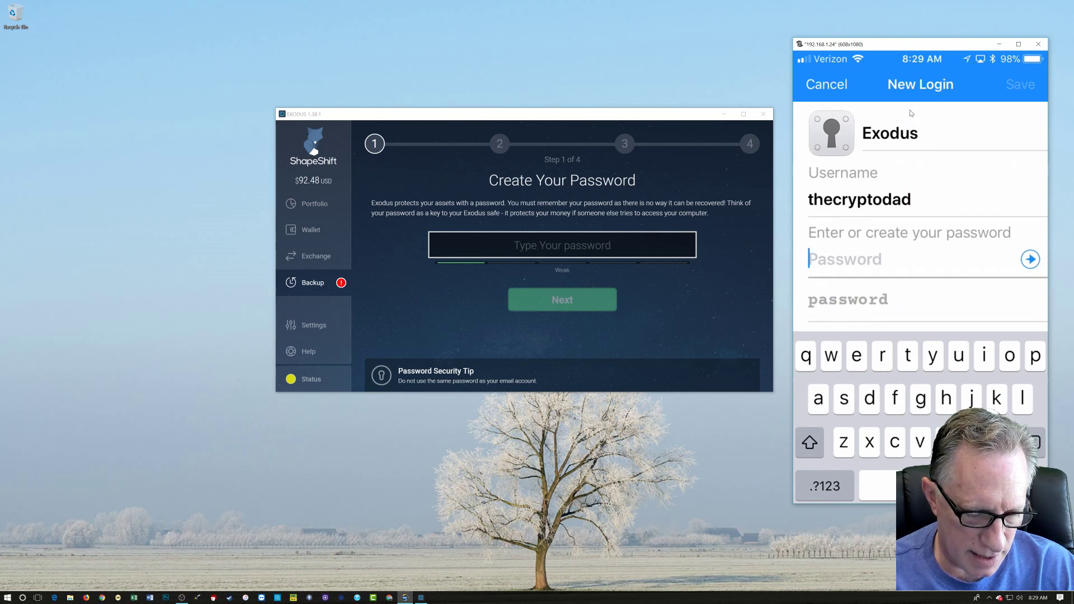
key("shift+Tab")
key("BackSpace")
key("BackSpace")
key("BackSpace")
key("BackSpace")
key("BackSpace")
key("BackSpace")
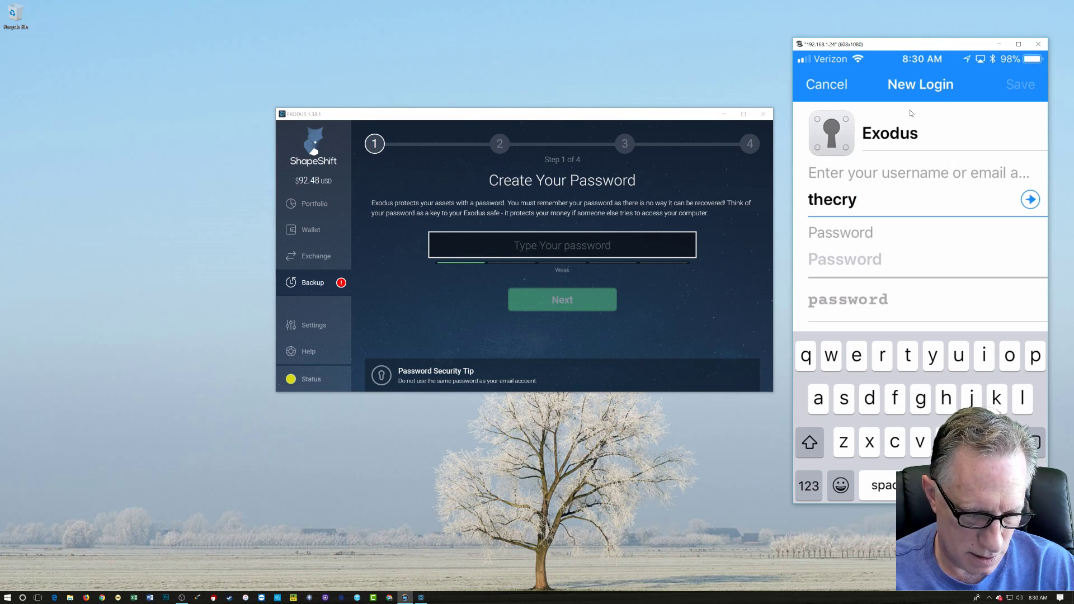
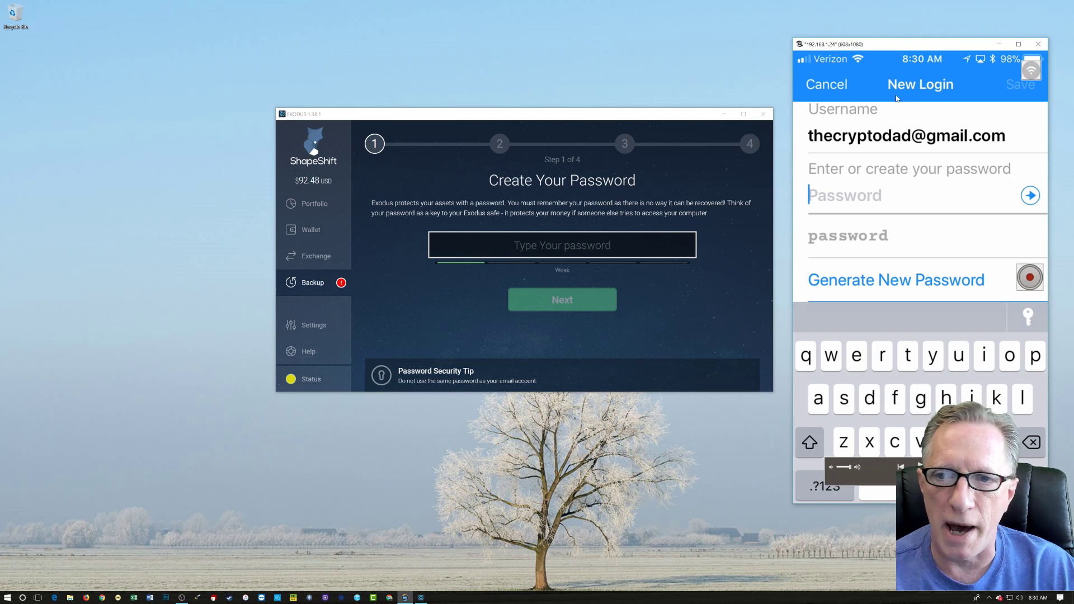
Move the mirrored phone window to the screen centre
left_click_drag(921, 49, 438, 68)
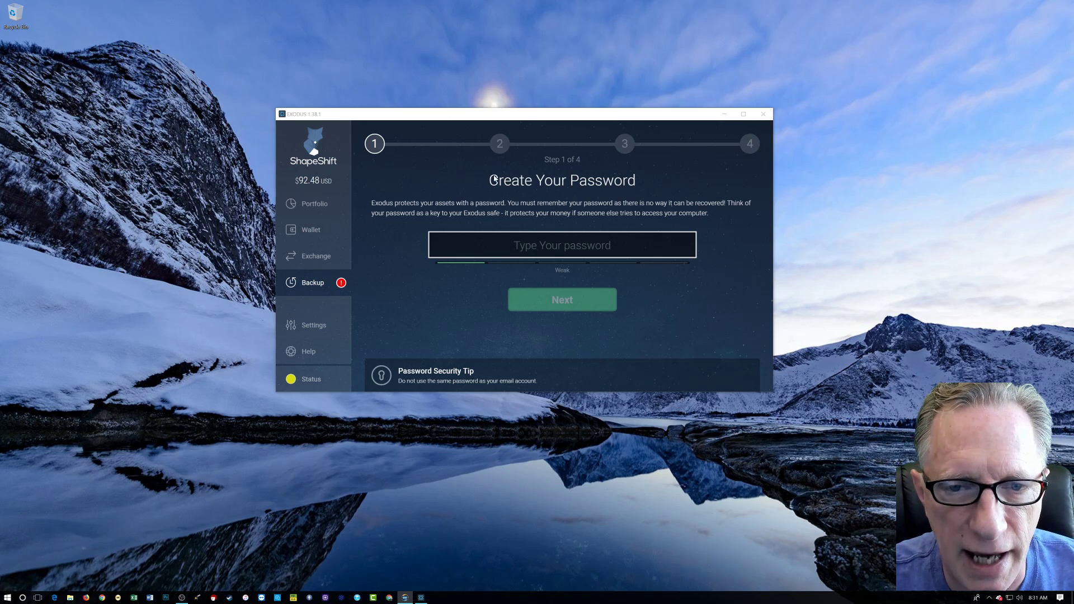
Enter a Very Strong wallet password and continue to Step 2 of 4
left_click(562, 245)
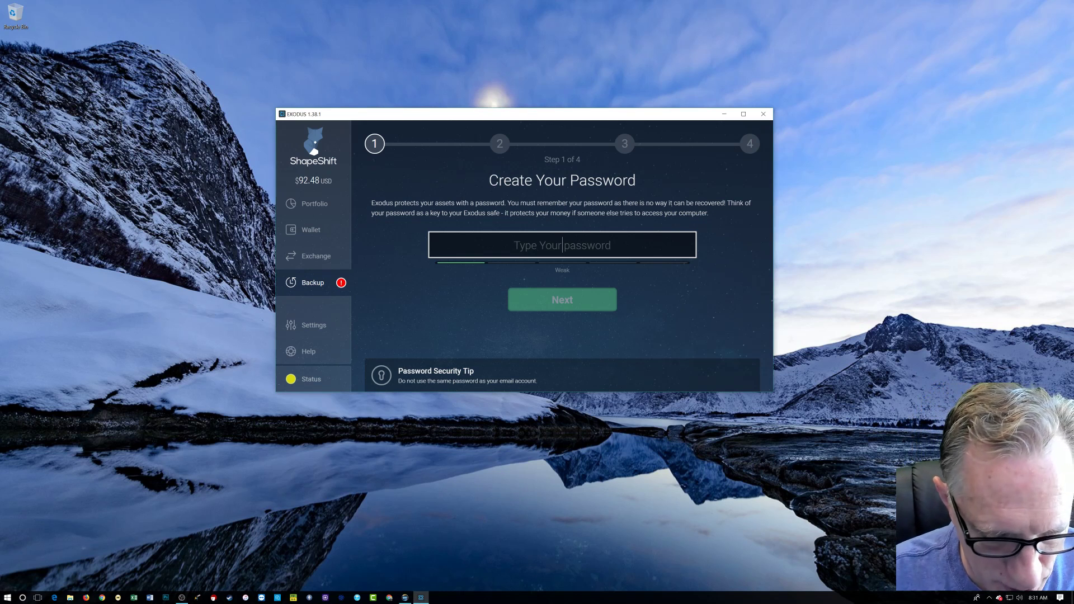
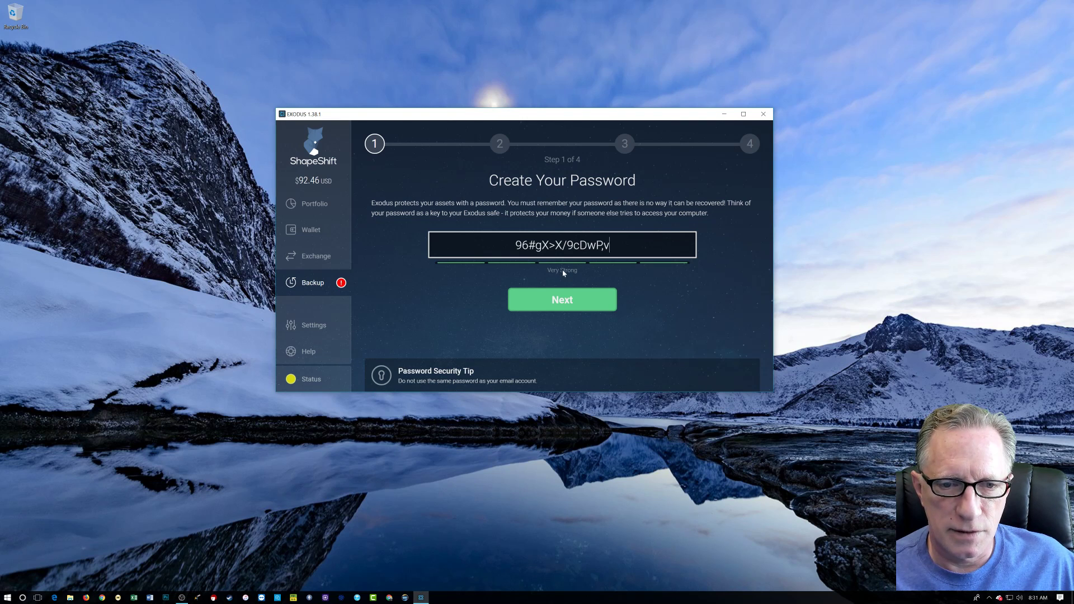
left_click(558, 302)
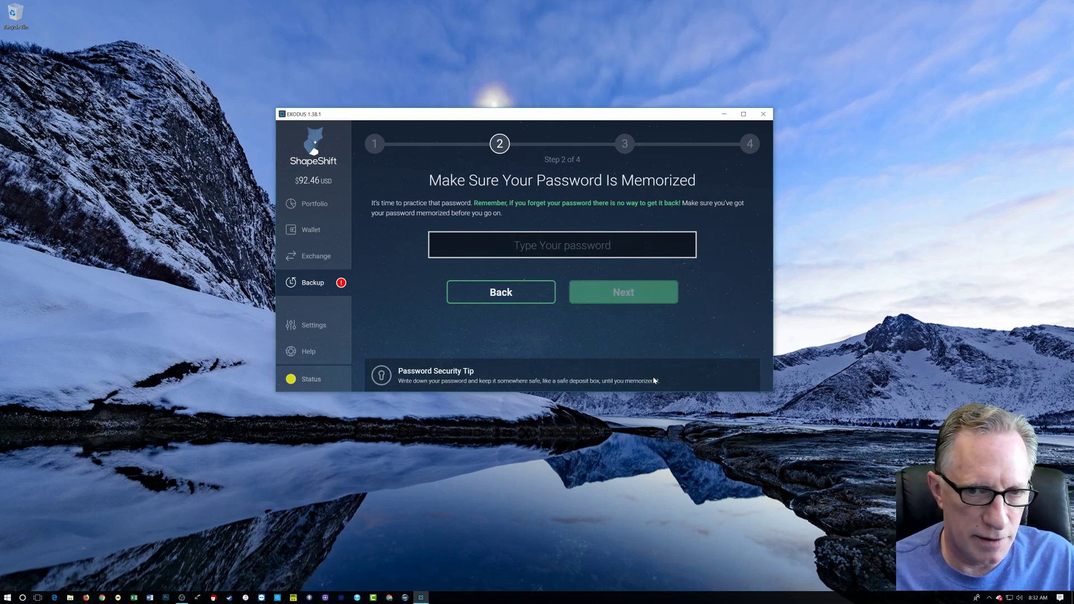
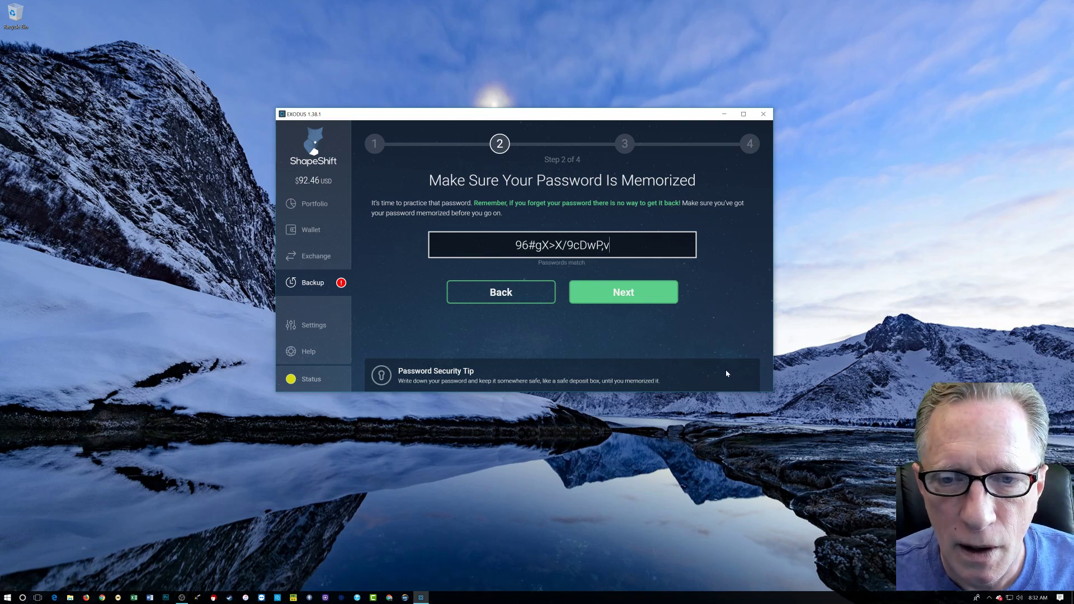
Re-enter the same wallet password so it matches, then continue to the recovery phrase
left_click(626, 292)
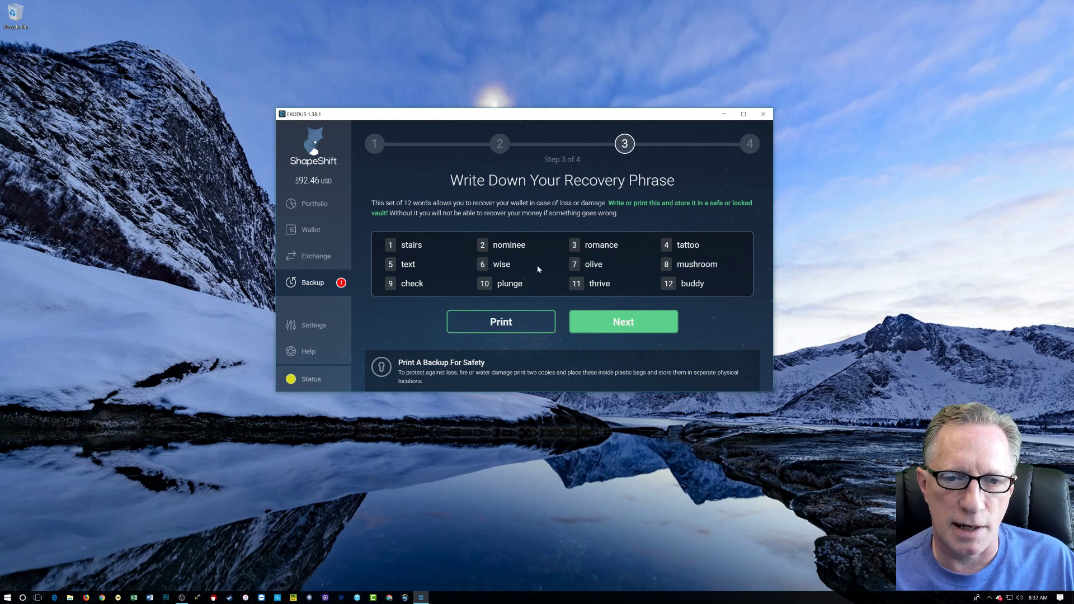
Print the 12-word recovery phrase
left_click(505, 323)
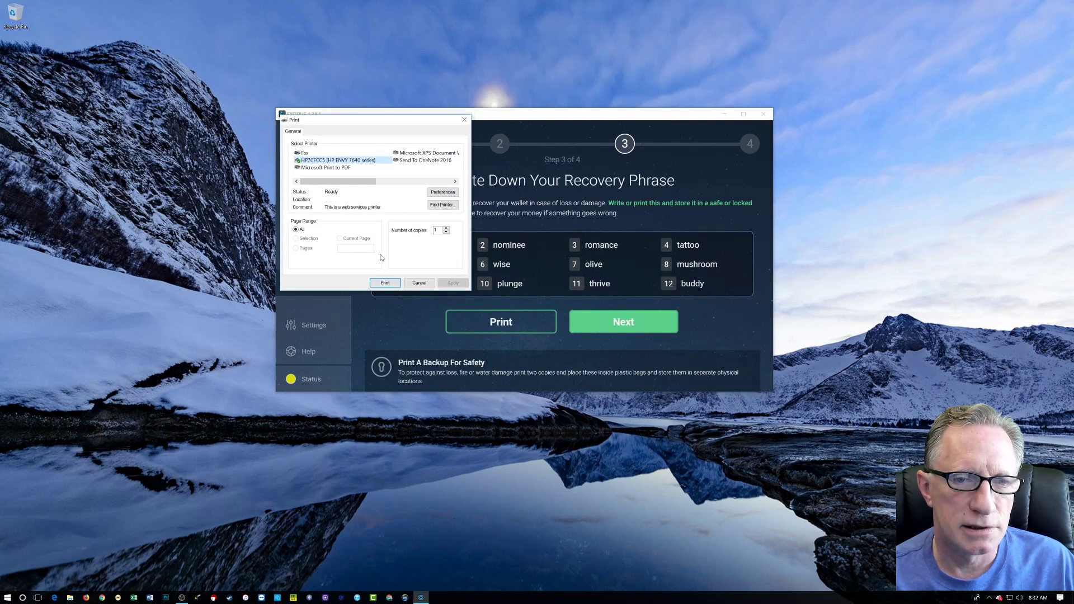
left_click(385, 283)
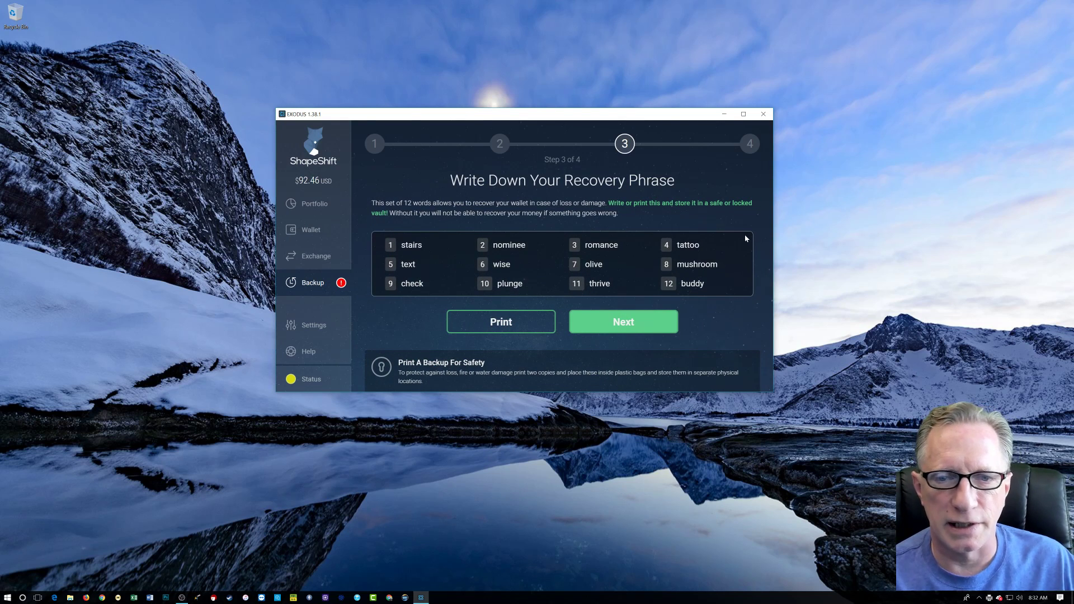
Advance to Step 4 and enter the account e-mail address for the backup link
left_click(618, 326)
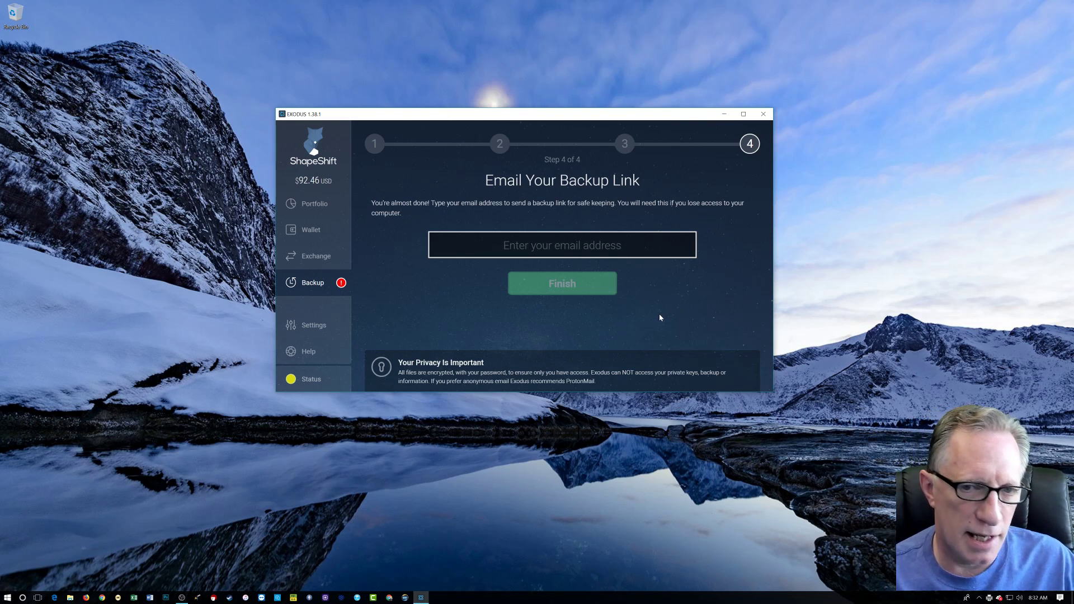
type("cr")
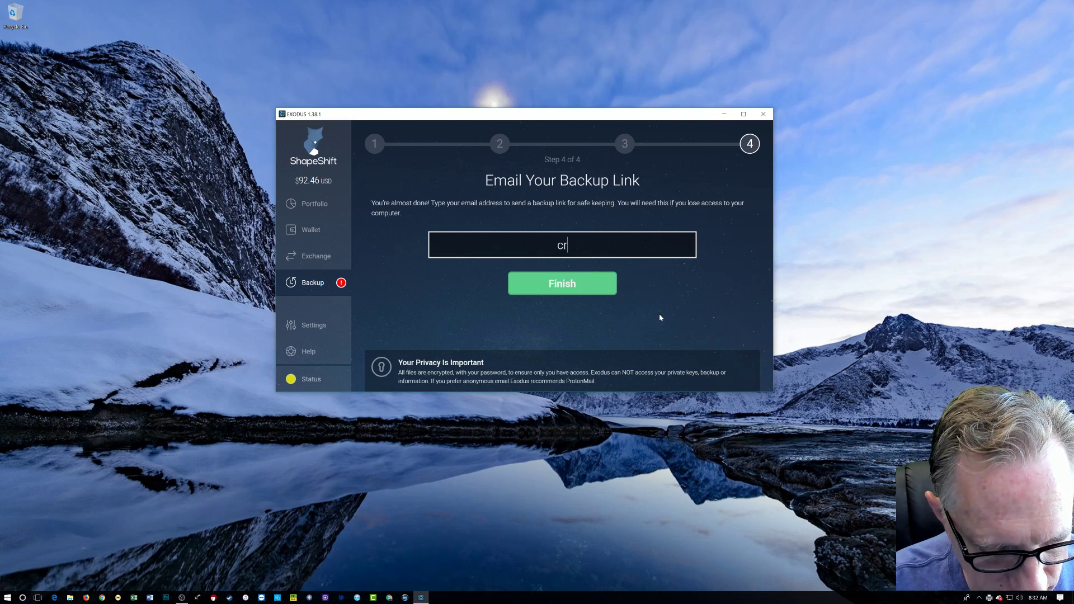
type("yptodad")
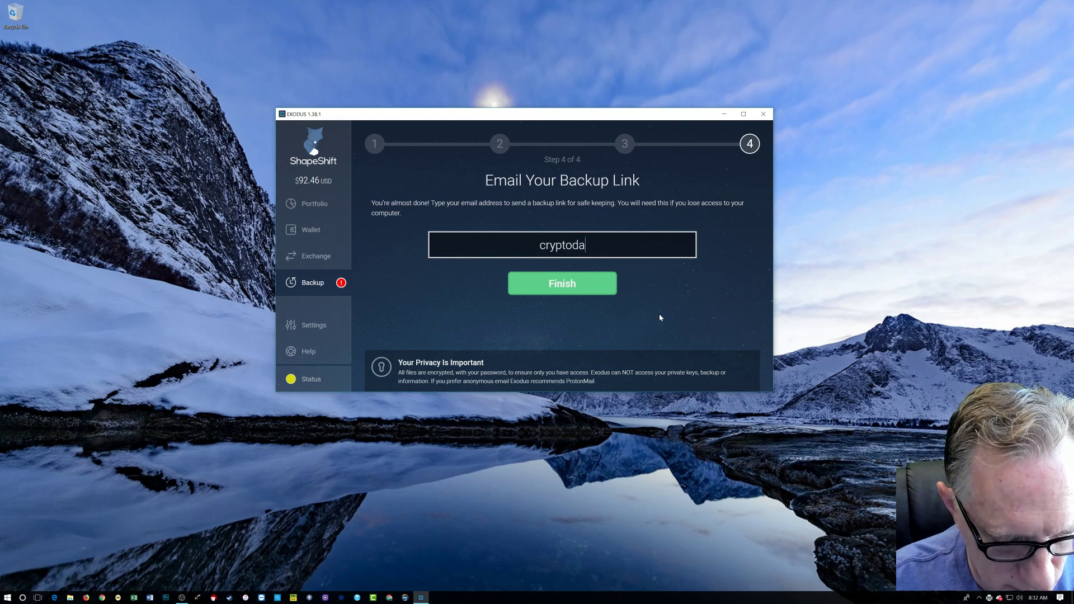
key("BackSpace")
key("BackSpace")
key("BackSpace")
key("BackSpace")
key("BackSpace")
key("BackSpace")
key("BackSpace")
key("BackSpace")
key("BackSpace")
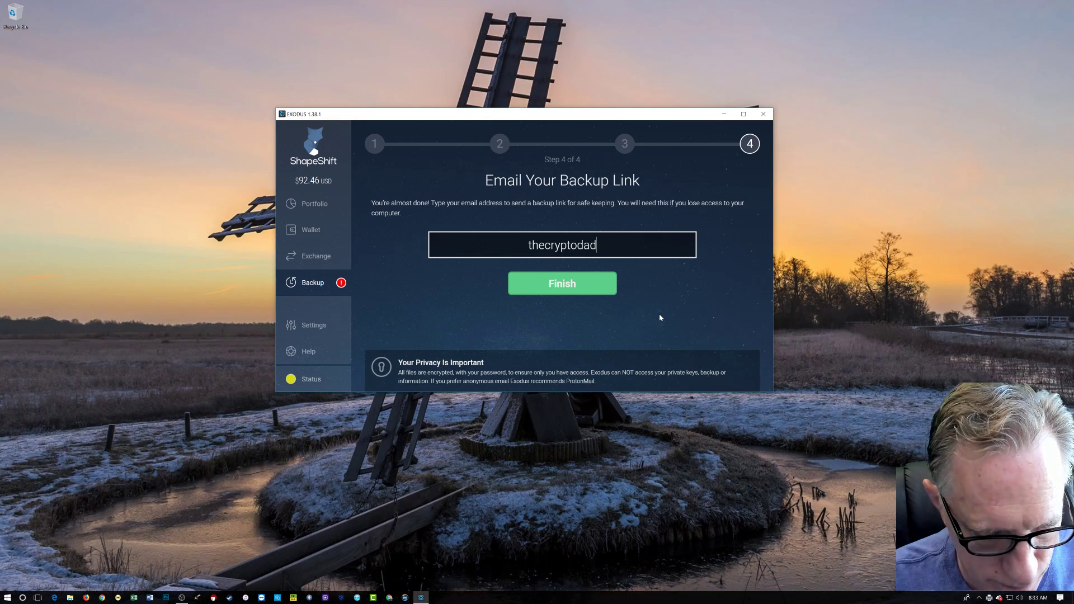
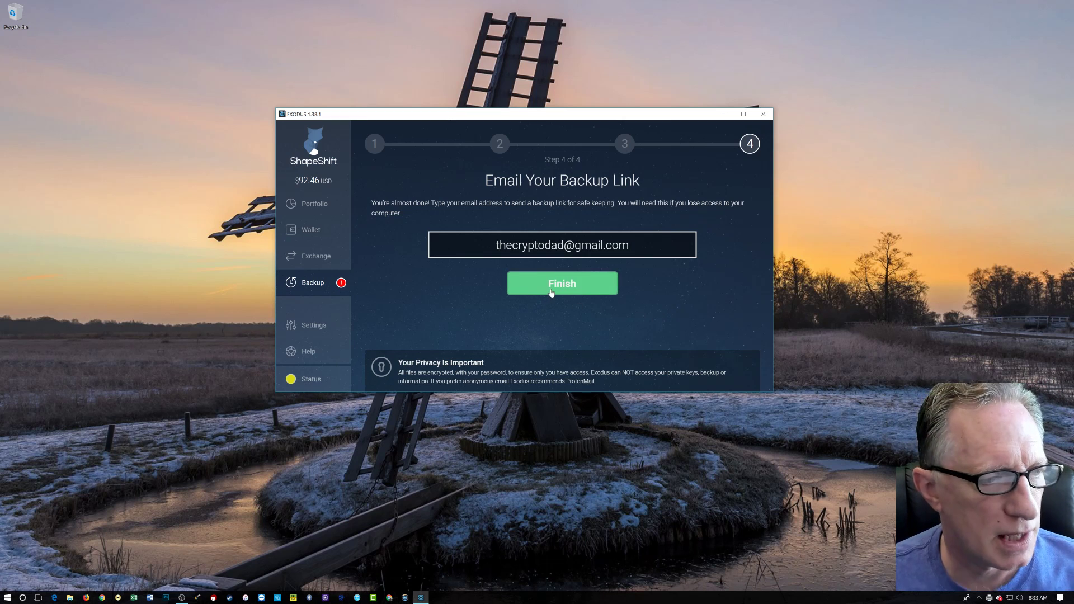
left_click(562, 284)
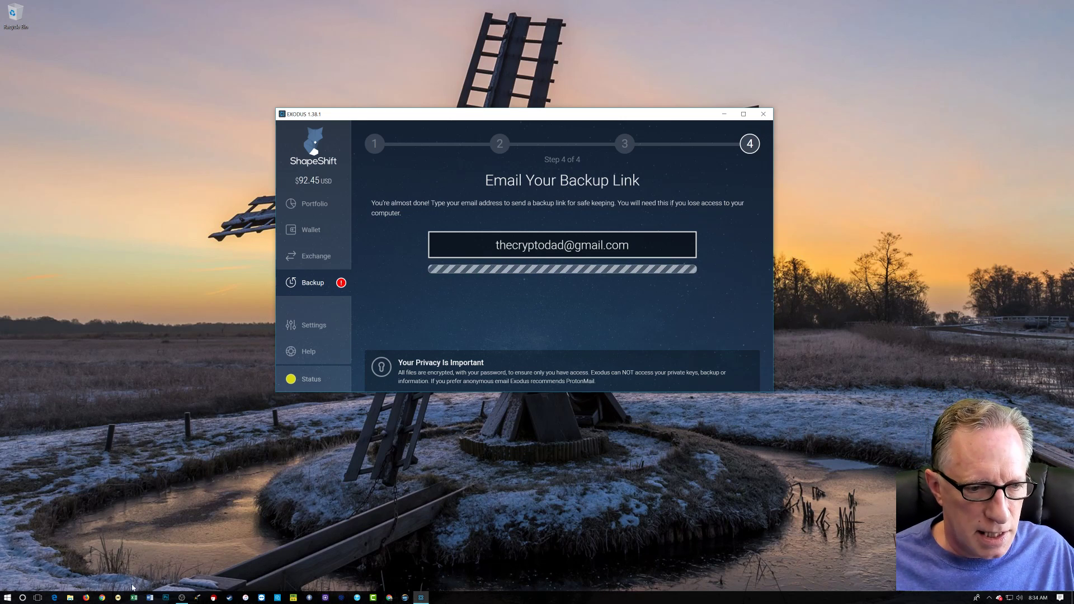
In Chrome, open Gmail, refresh the inbox and open the Exodus Backup Link e-mail
left_click(102, 597)
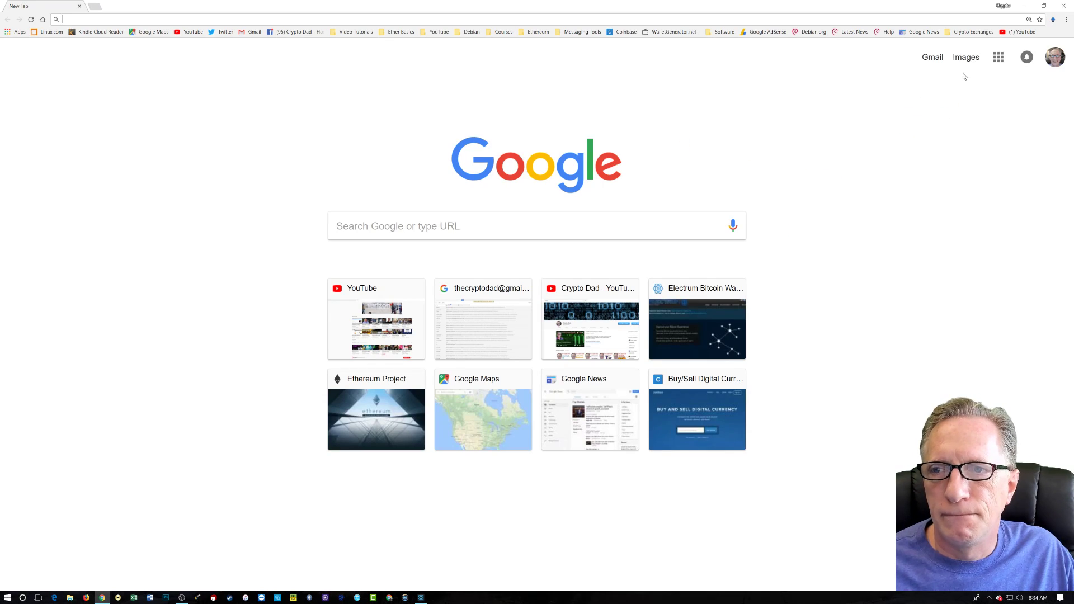
left_click(932, 60)
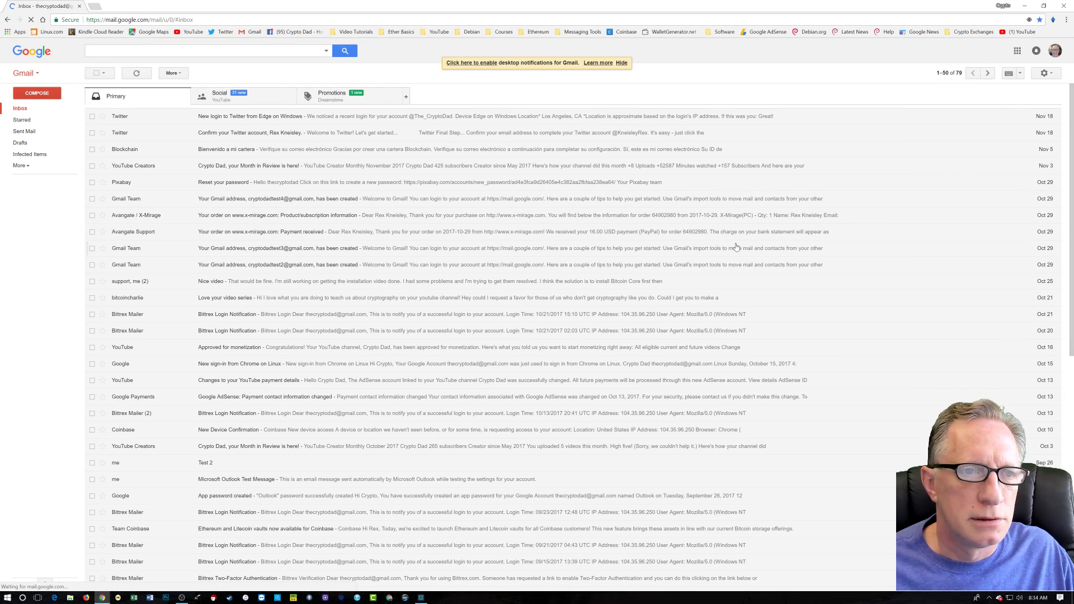
left_click(38, 112)
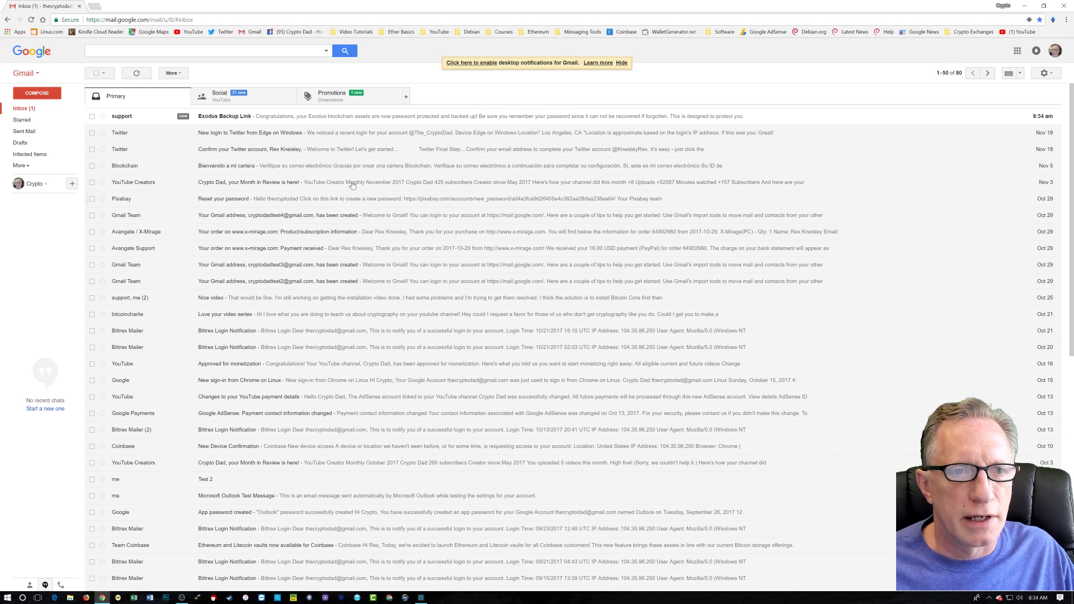
left_click(305, 116)
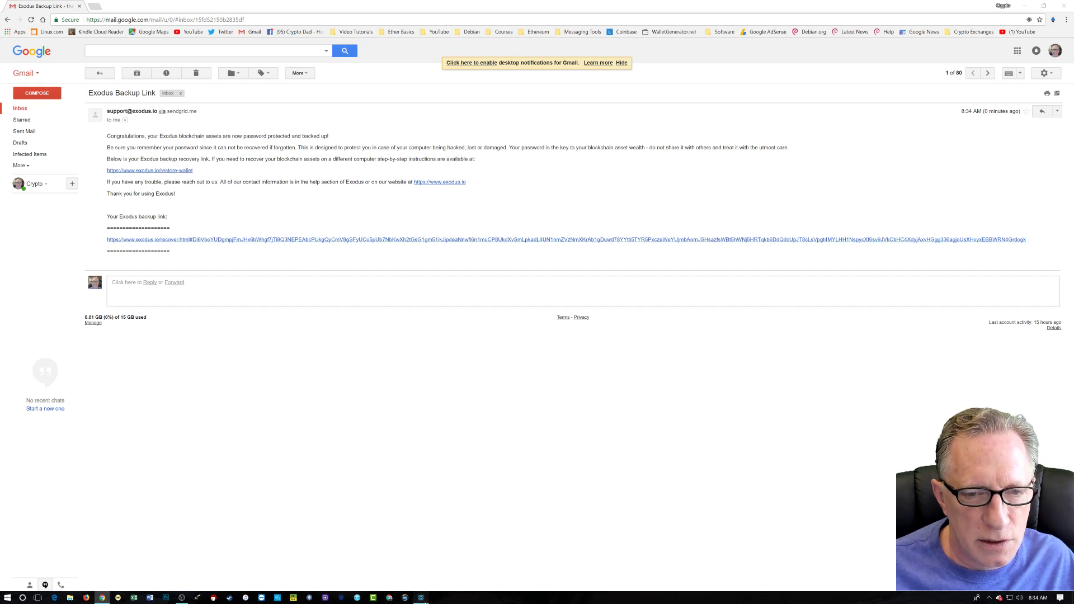
Bring the Exodus window in front of Gmail, showing its Backup Complete page
left_click(421, 597)
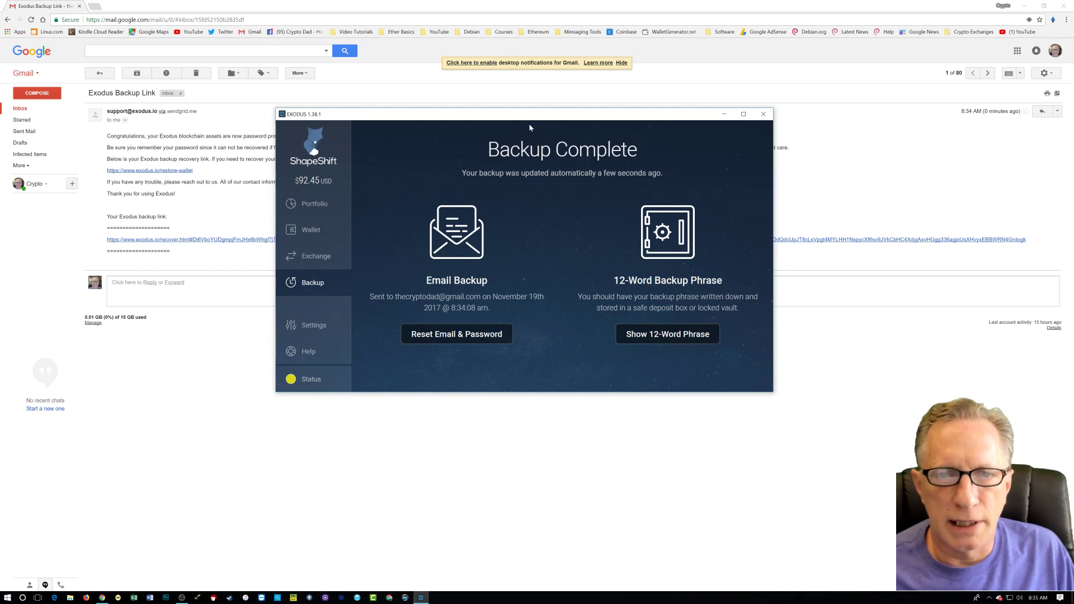
Nudge the Exodus window into place and minimise the Chrome window showing Gmail
left_click_drag(534, 119, 572, 118)
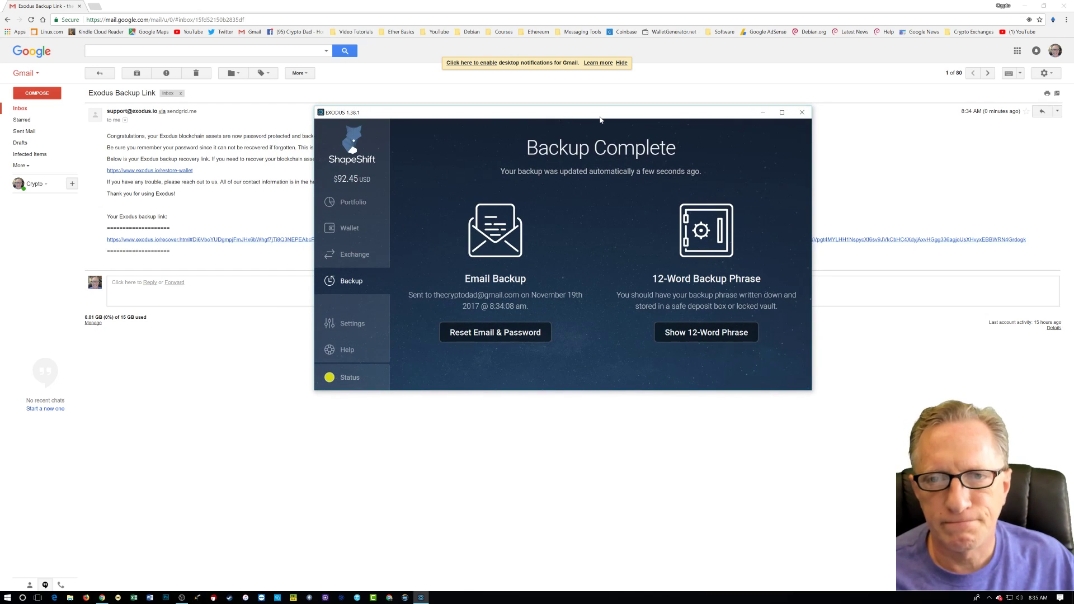
left_click_drag(591, 119, 585, 116)
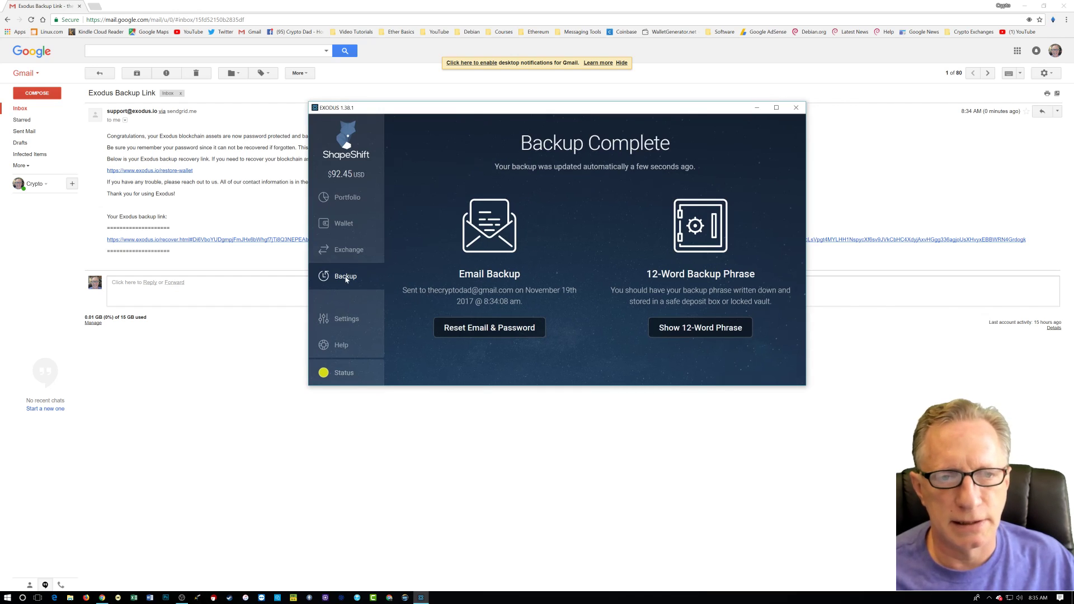
left_click(1027, 7)
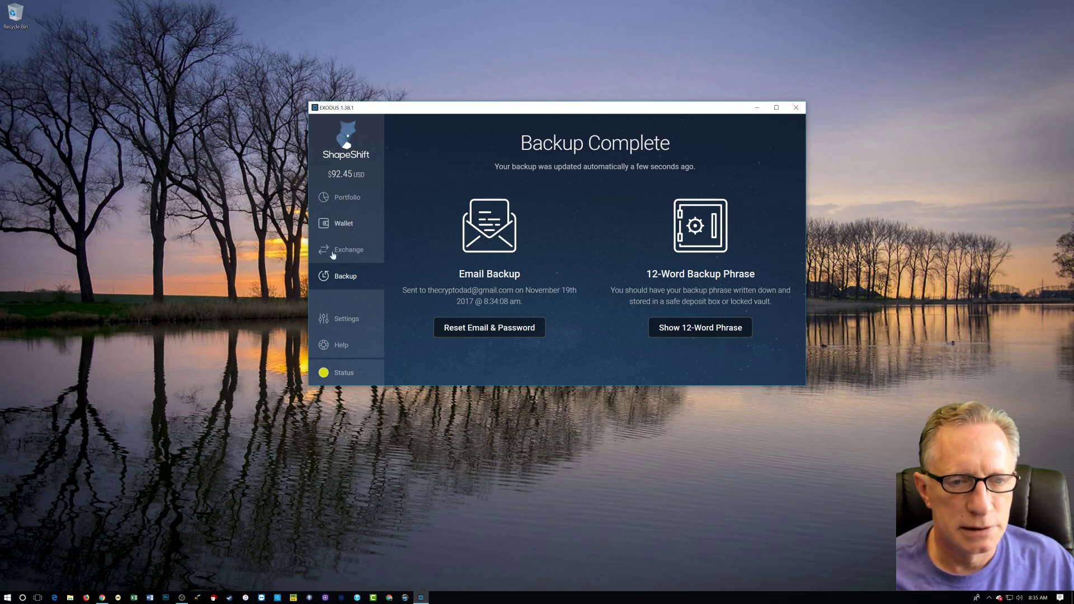
left_click(354, 336)
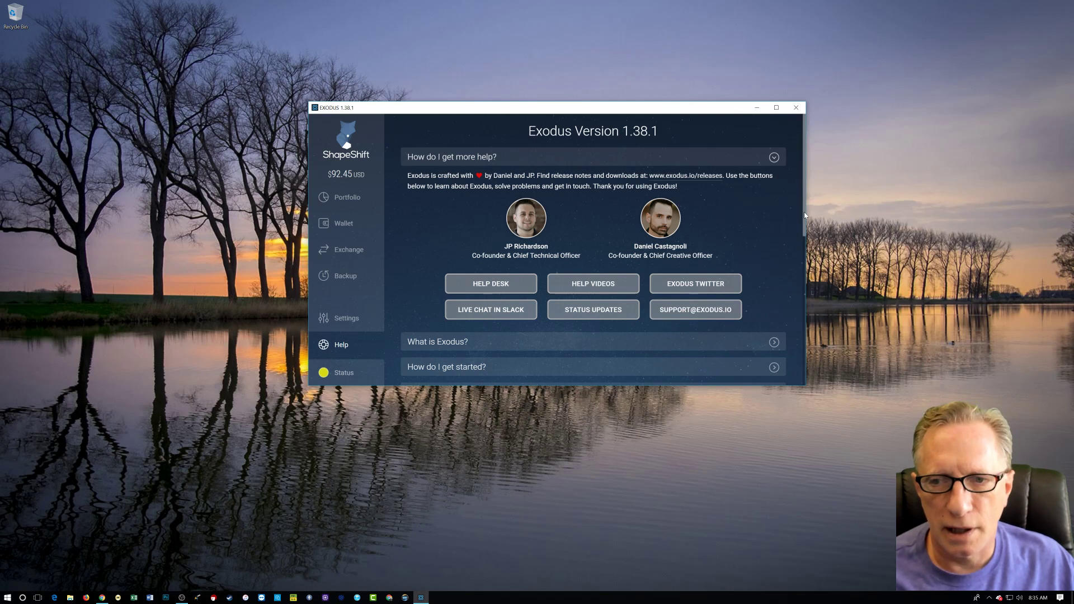
scroll(798, 274, "down", 3)
scroll(799, 266, "down", 3)
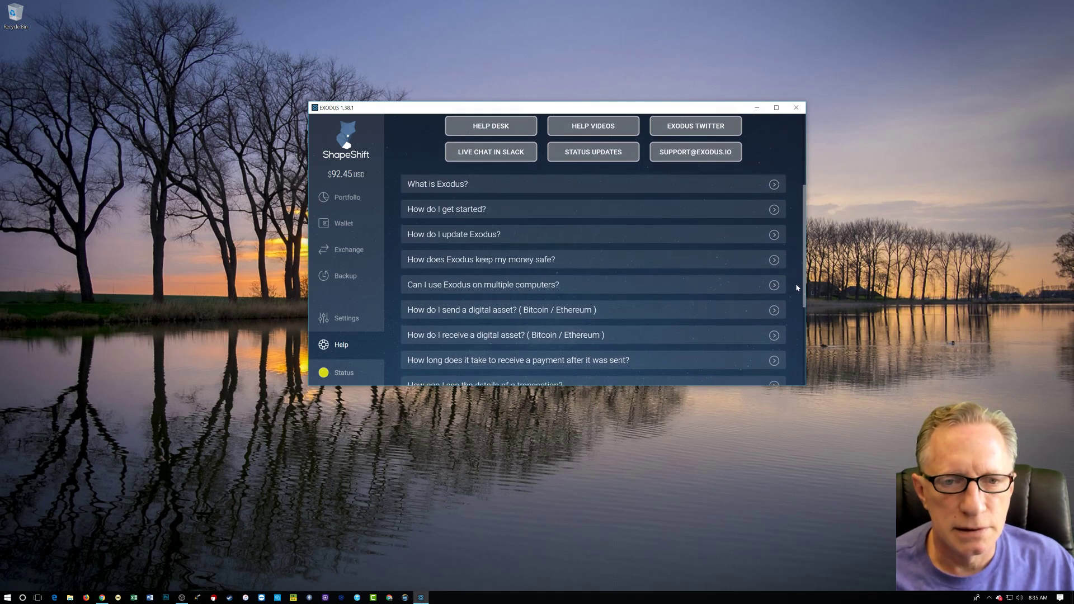
left_click_drag(798, 309, 806, 373)
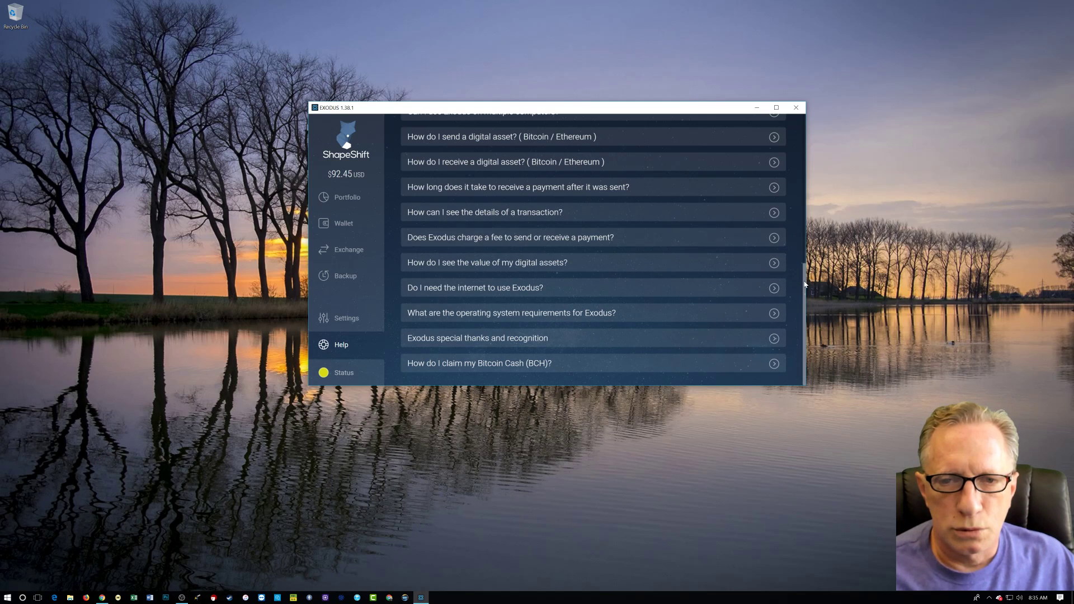
left_click_drag(801, 278, 809, 233)
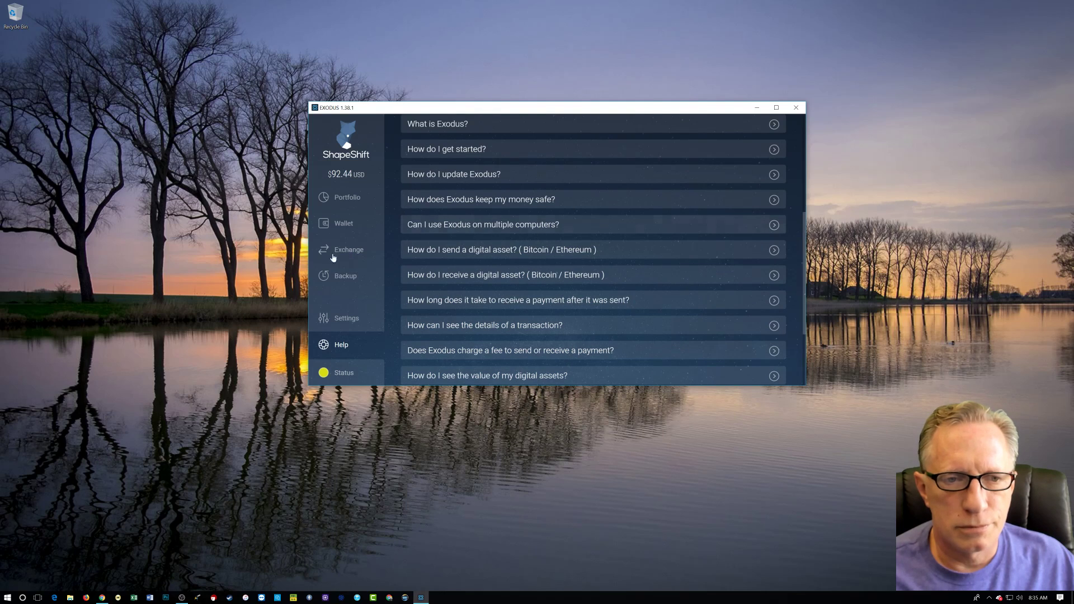
left_click(339, 278)
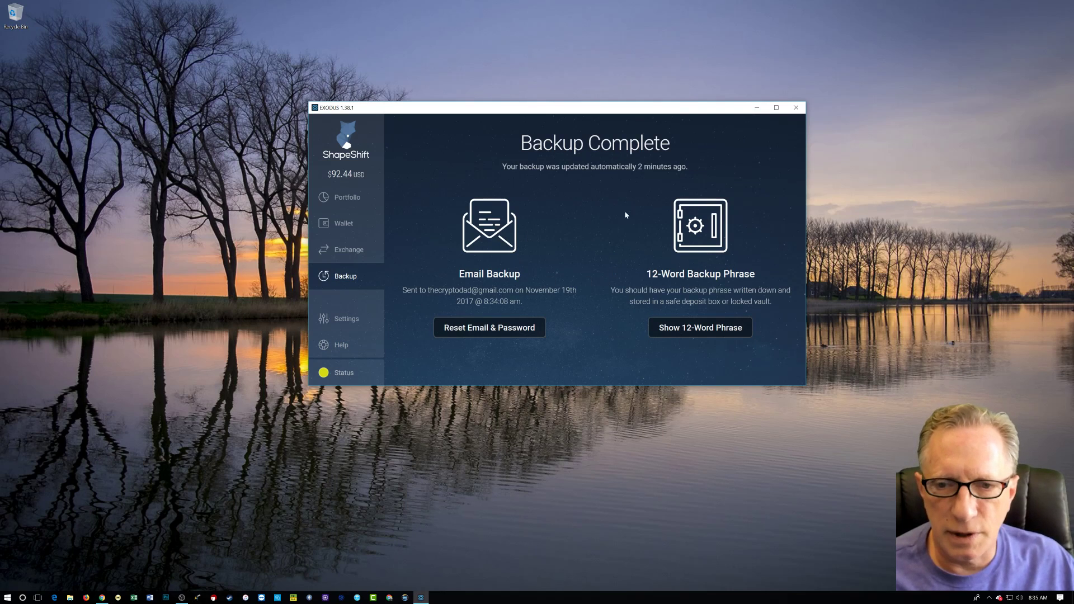
left_click(346, 320)
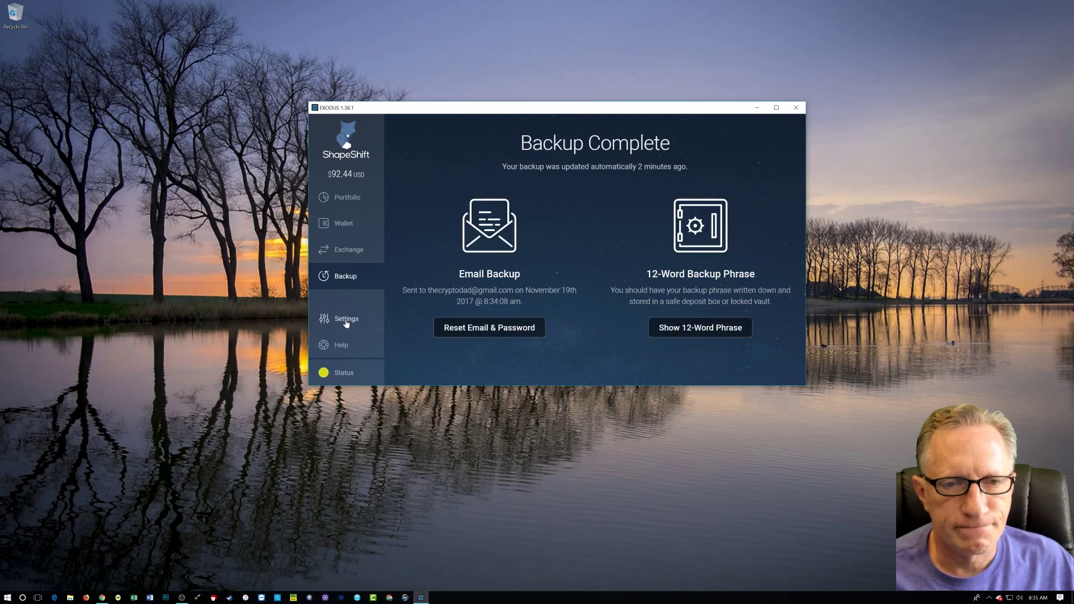
left_click(343, 251)
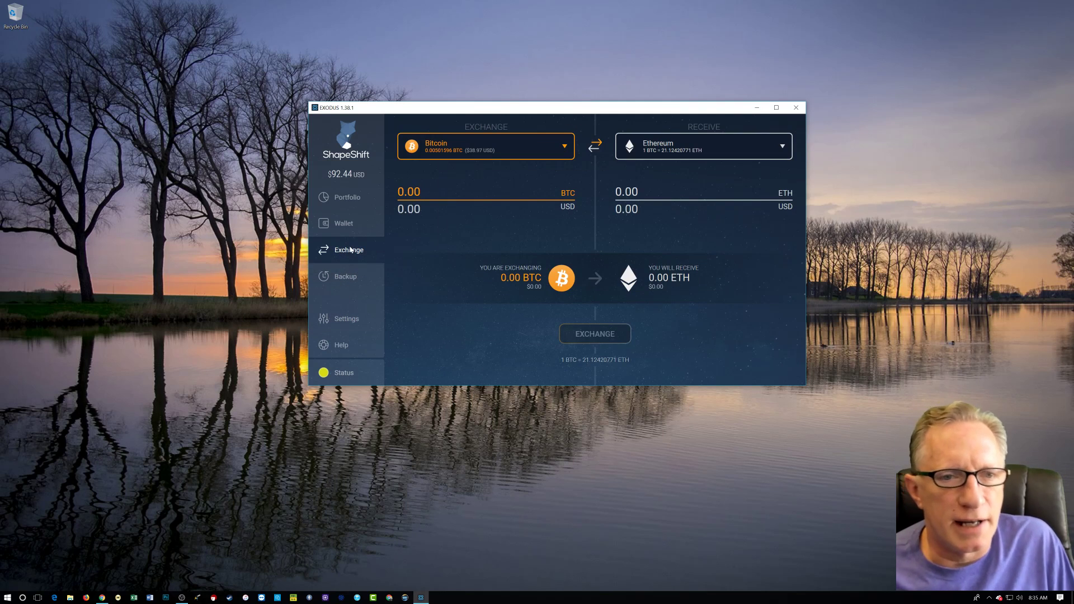
left_click(344, 278)
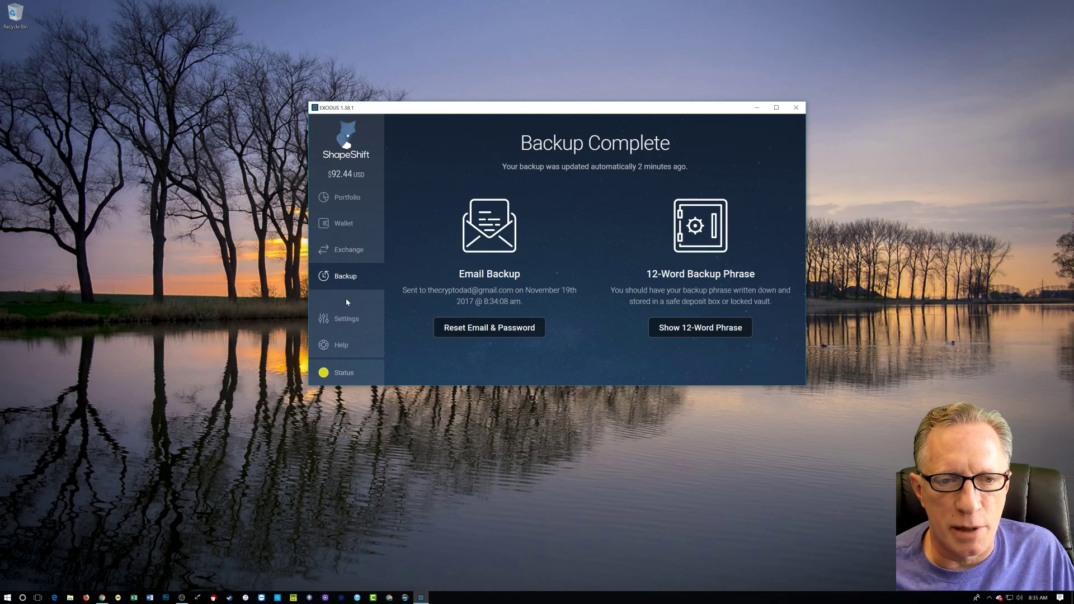
left_click(343, 322)
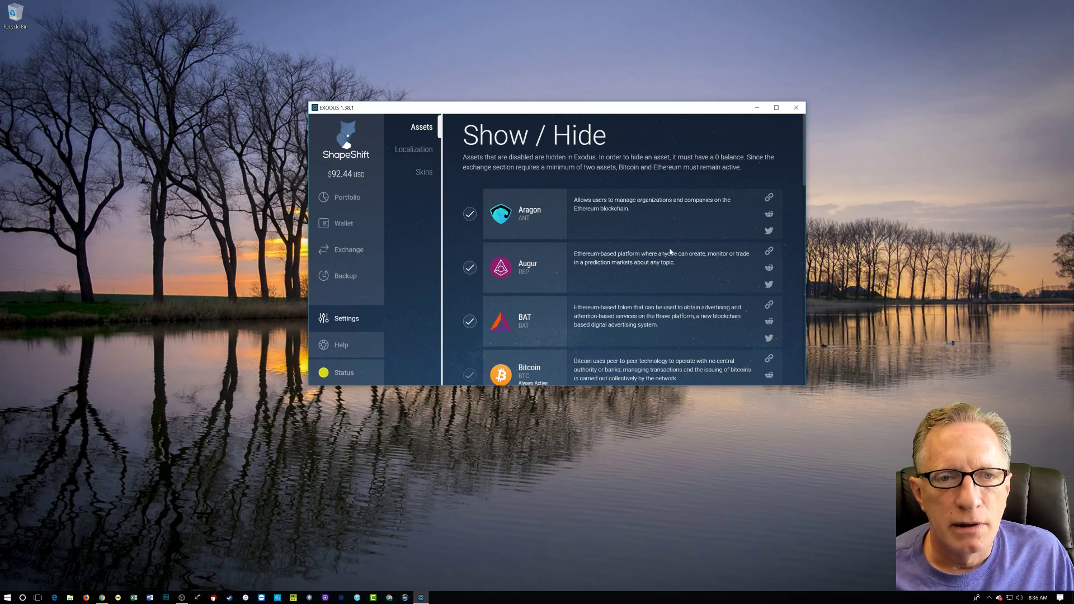
left_click(337, 278)
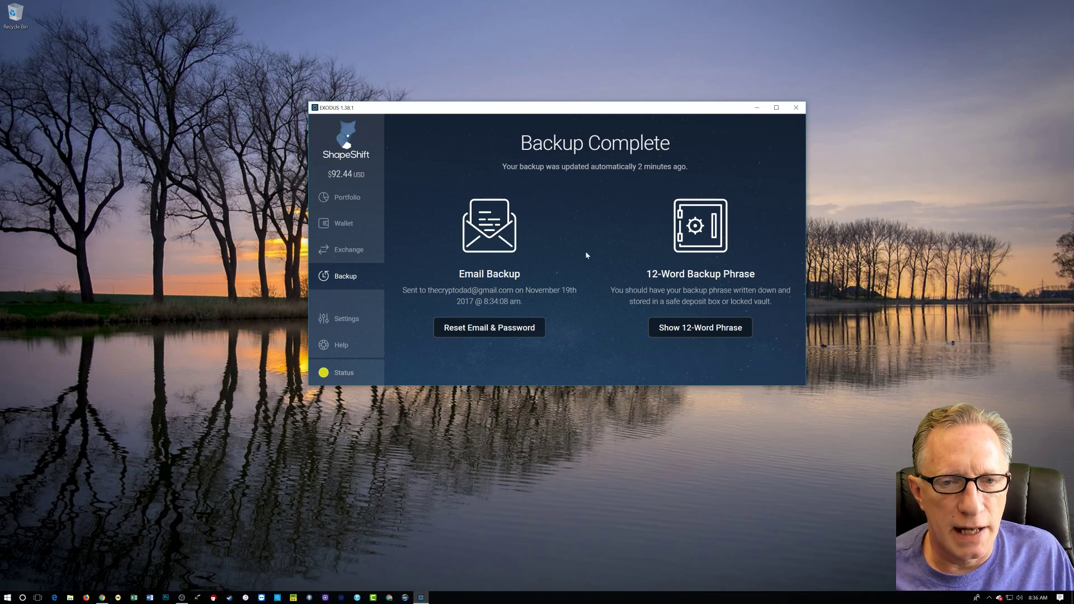
Read the Help FAQ on using Exodus on multiple computers, then return to the $92.44 portfolio overview
left_click(343, 320)
left_click(343, 346)
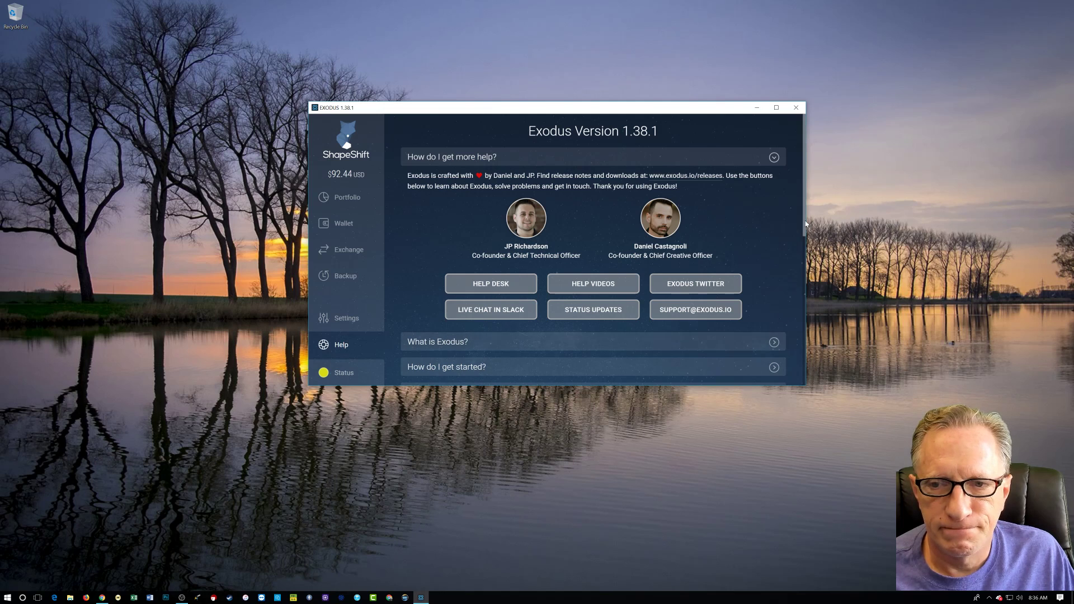
left_click_drag(804, 220, 806, 305)
left_click(776, 258)
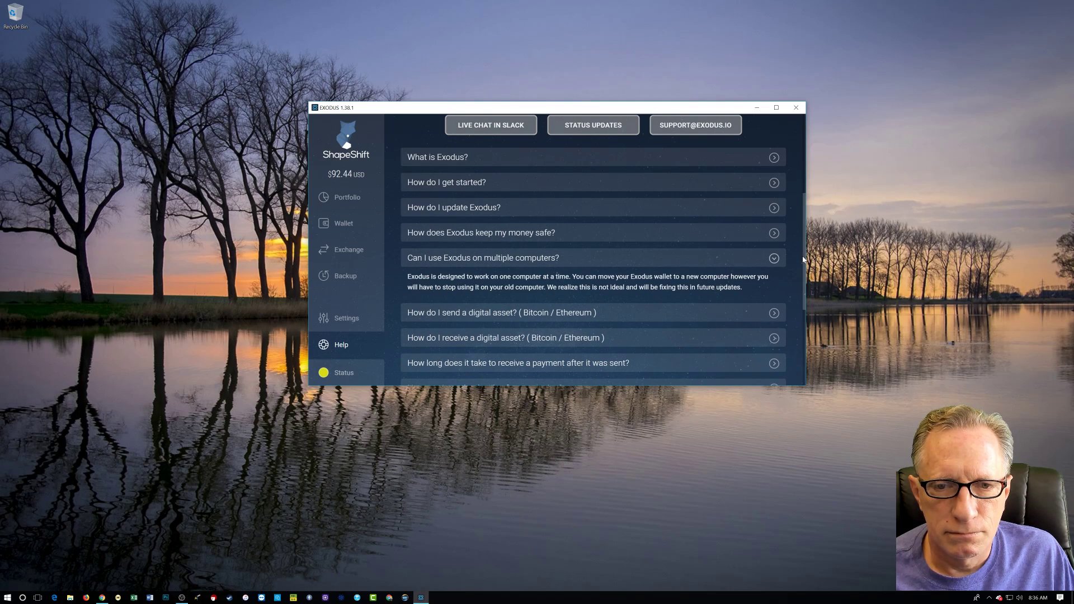
left_click_drag(803, 259, 805, 303)
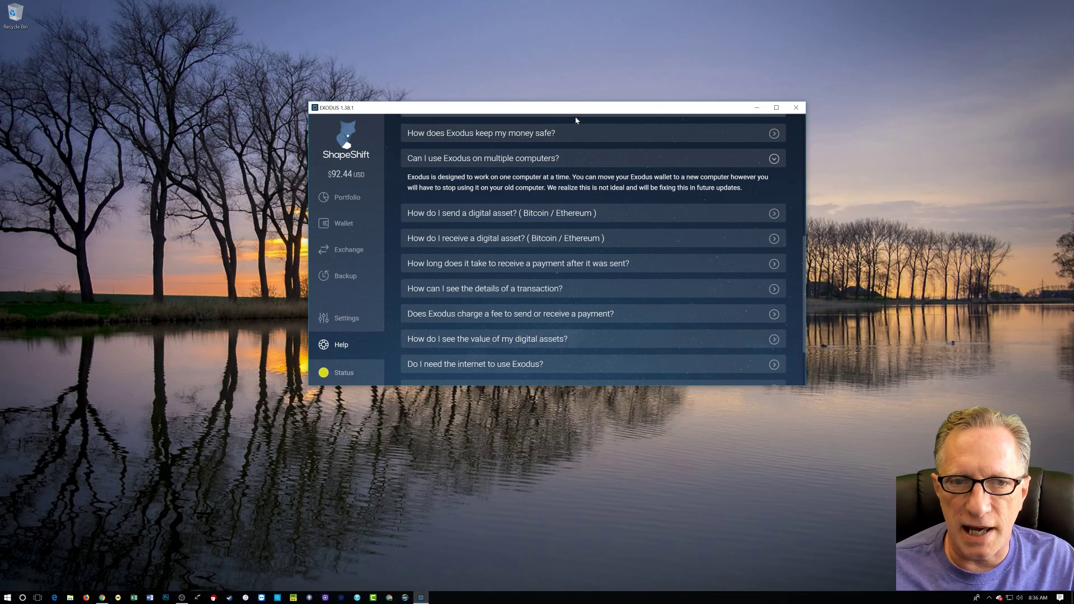
left_click(346, 197)
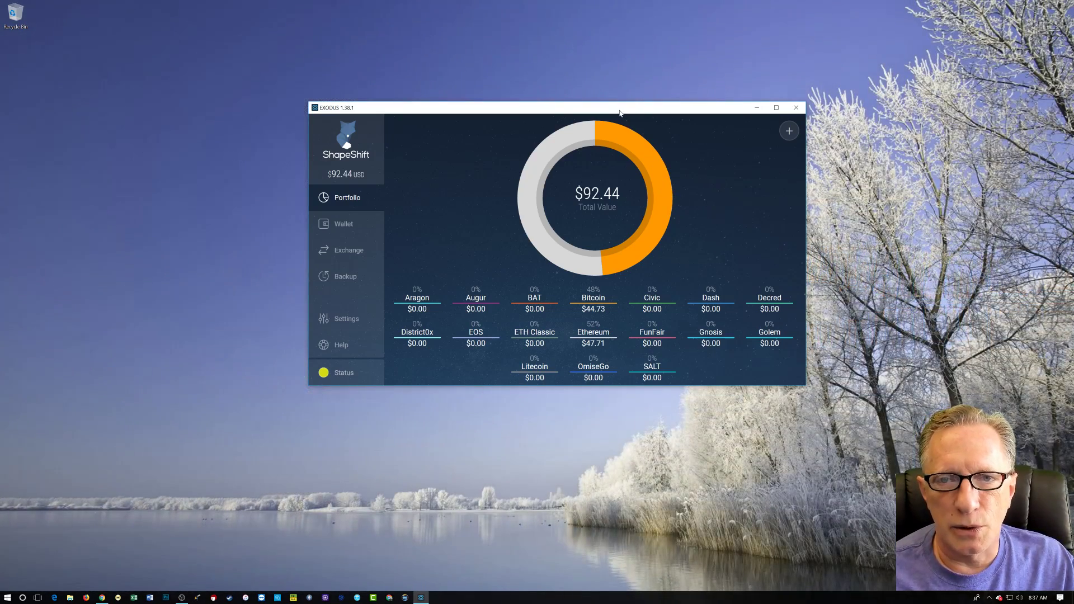
Move the Exodus window about 70 px left, keeping the $92.44 portfolio in view
left_click_drag(618, 112, 580, 128)
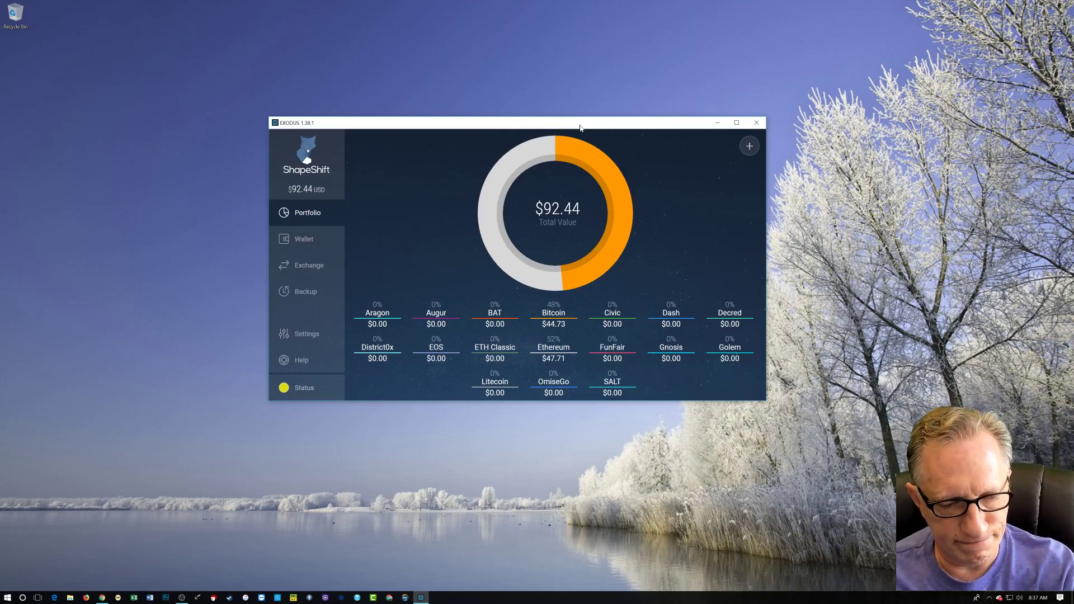